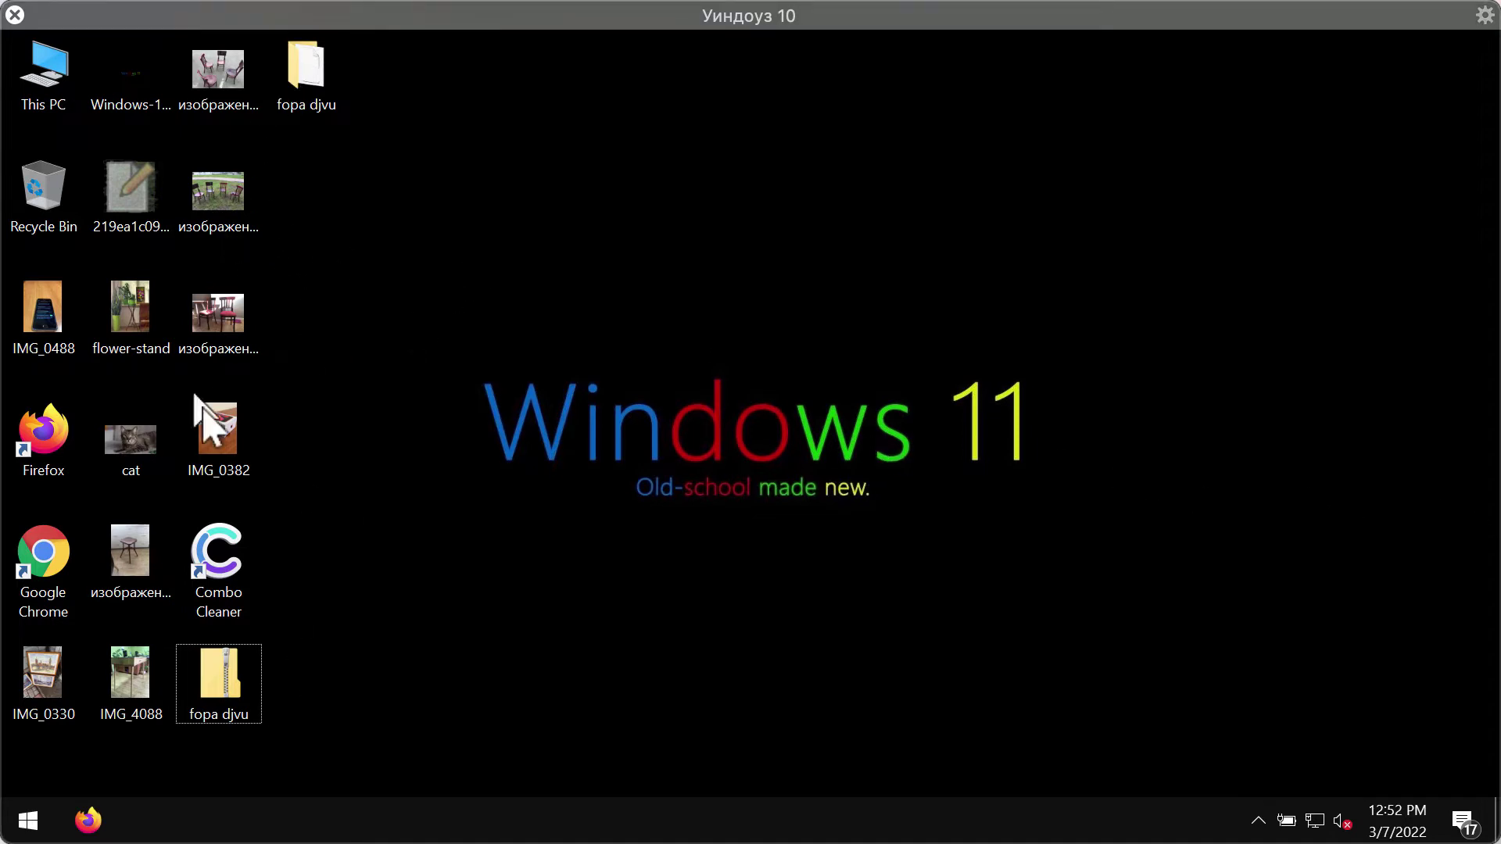
# - Run the application file inside the fopa djvu folder, then close that Explorer window
pyautogui.doubleClick(303, 69)
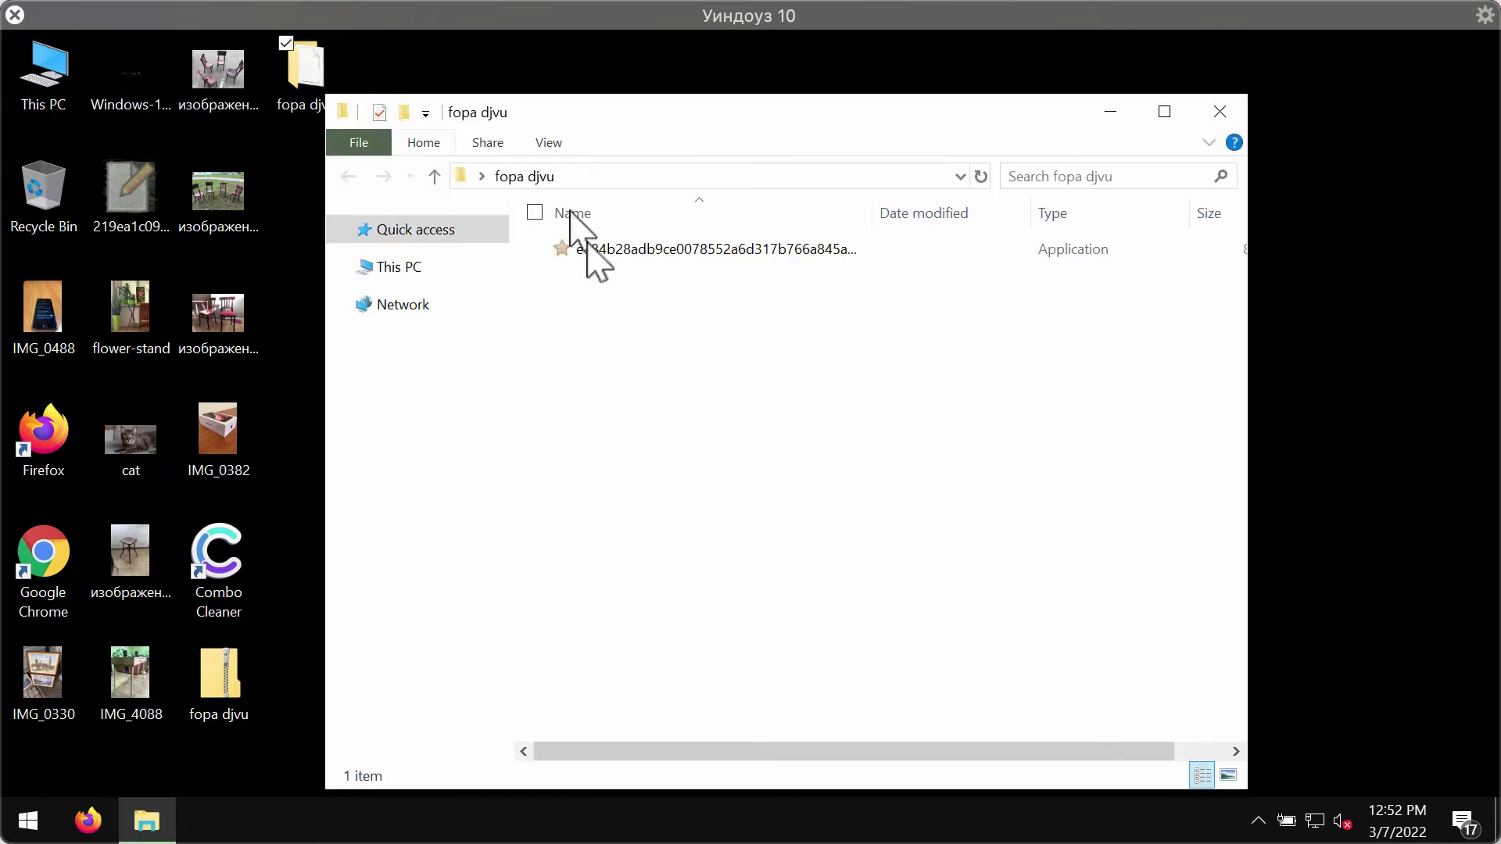
pyautogui.doubleClick(694, 254)
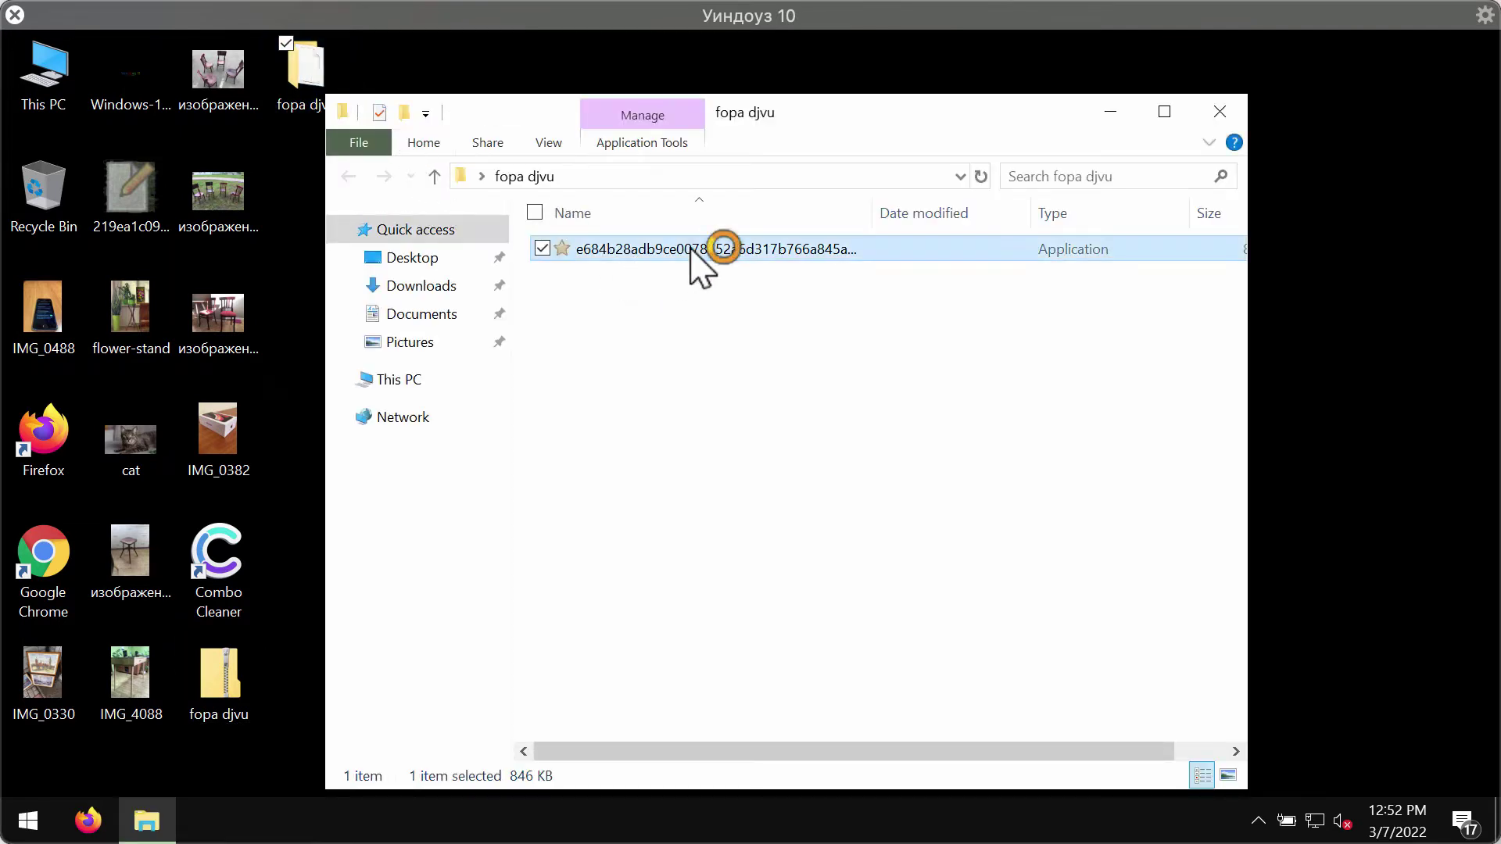
pyautogui.click(1217, 111)
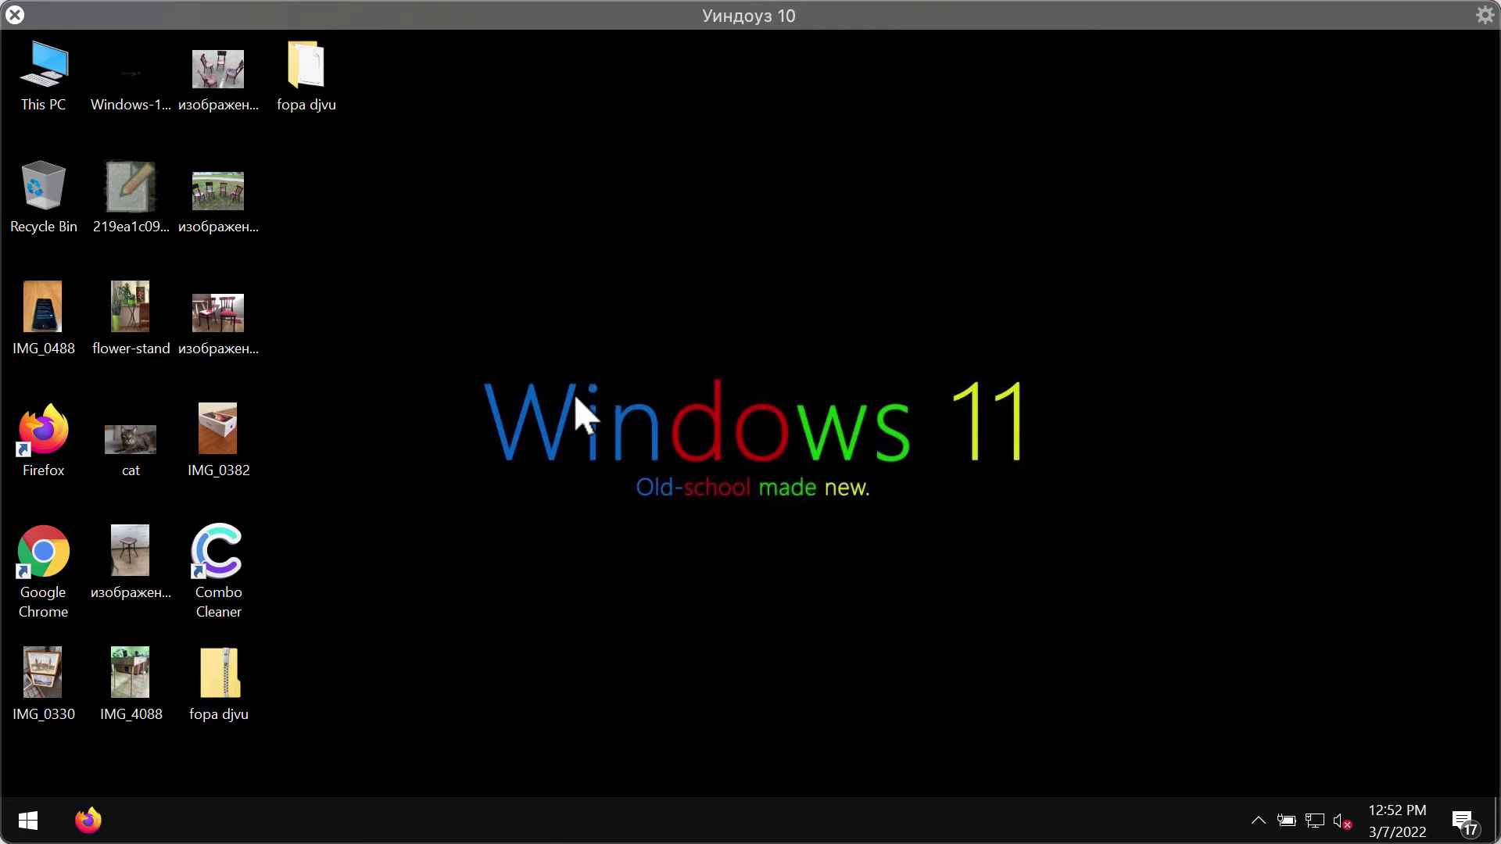
pyautogui.click(217, 431)
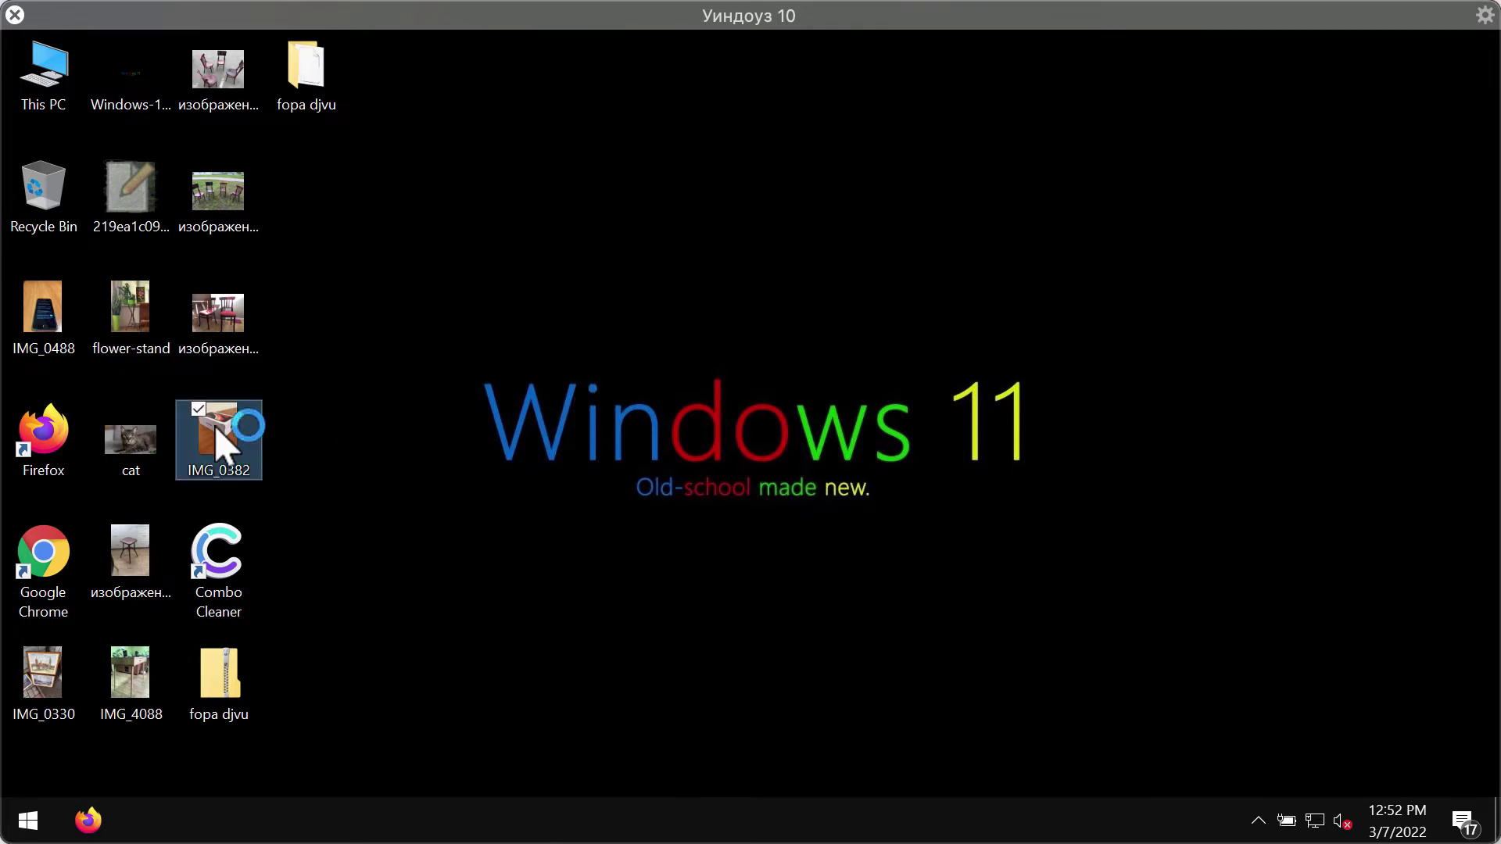
pyautogui.doubleClick(217, 431)
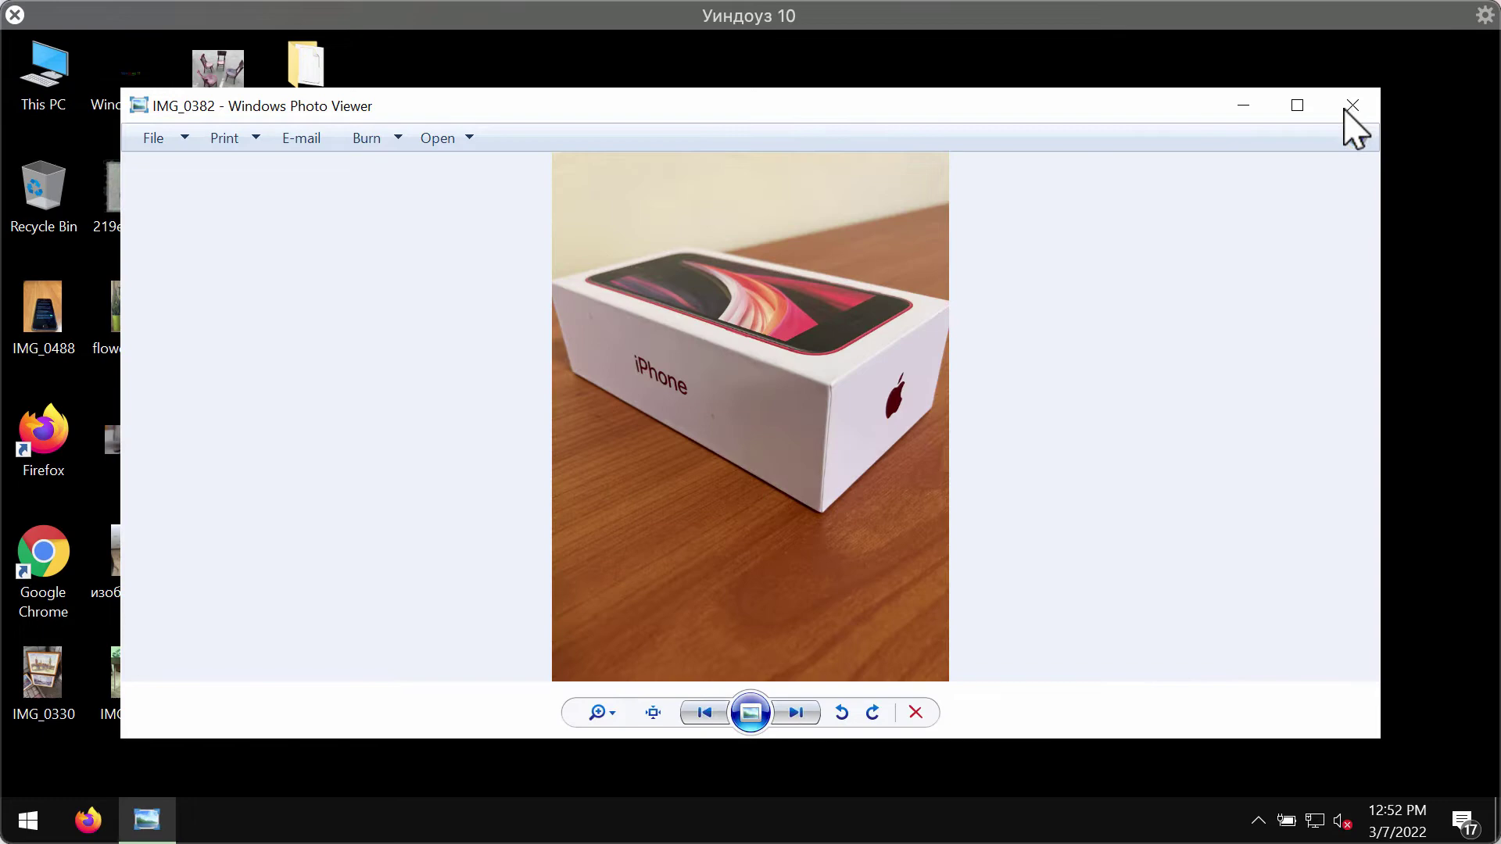
pyautogui.click(1352, 106)
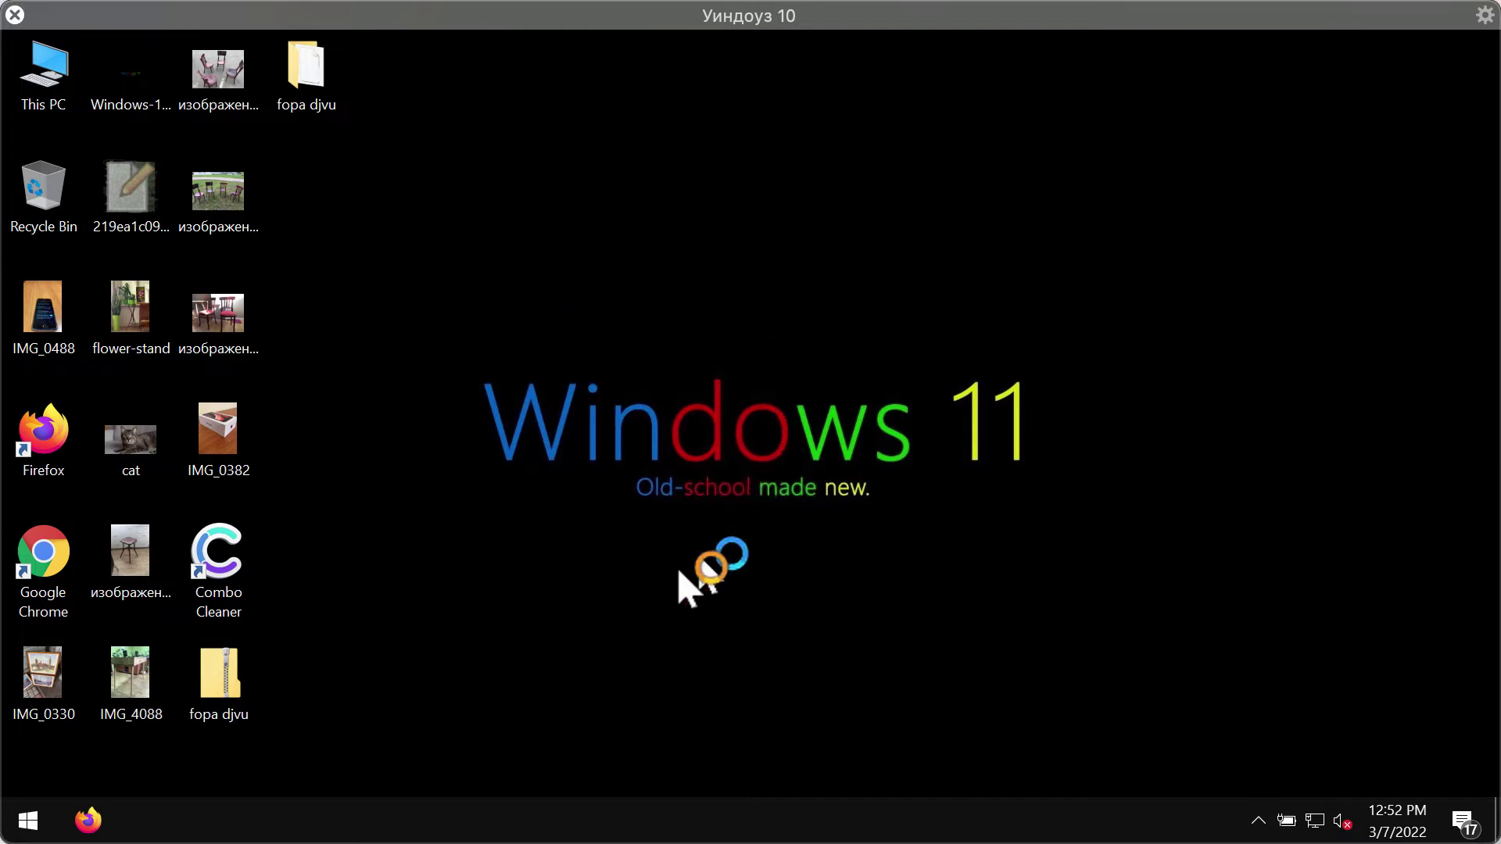
# - Put the PC to sleep from the Start power menu, then wake it and sign back in
pyautogui.rightClick(33, 830)
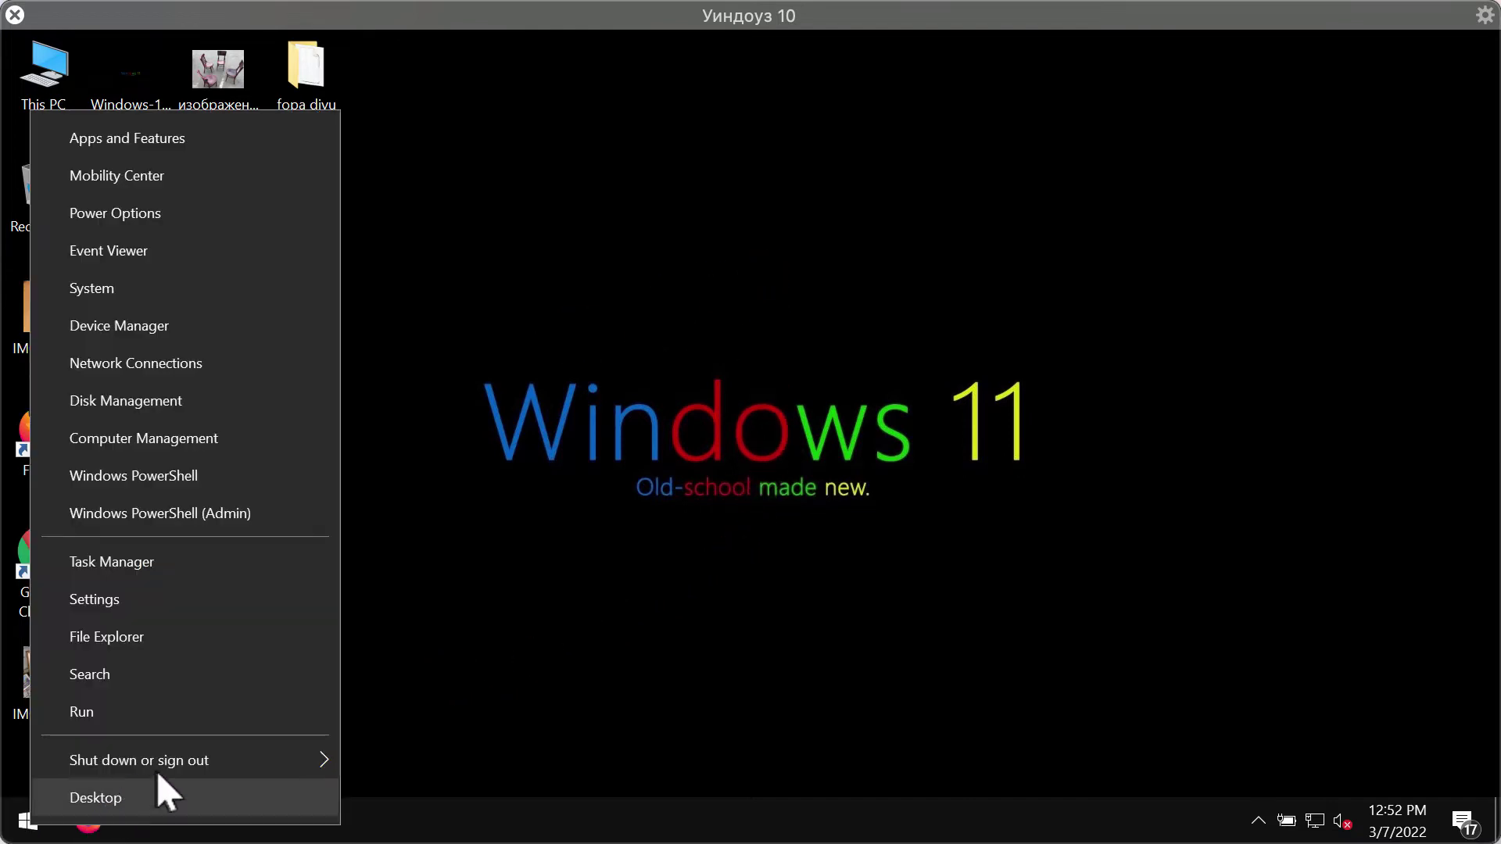
pyautogui.moveTo(170, 766)
pyautogui.click(445, 677)
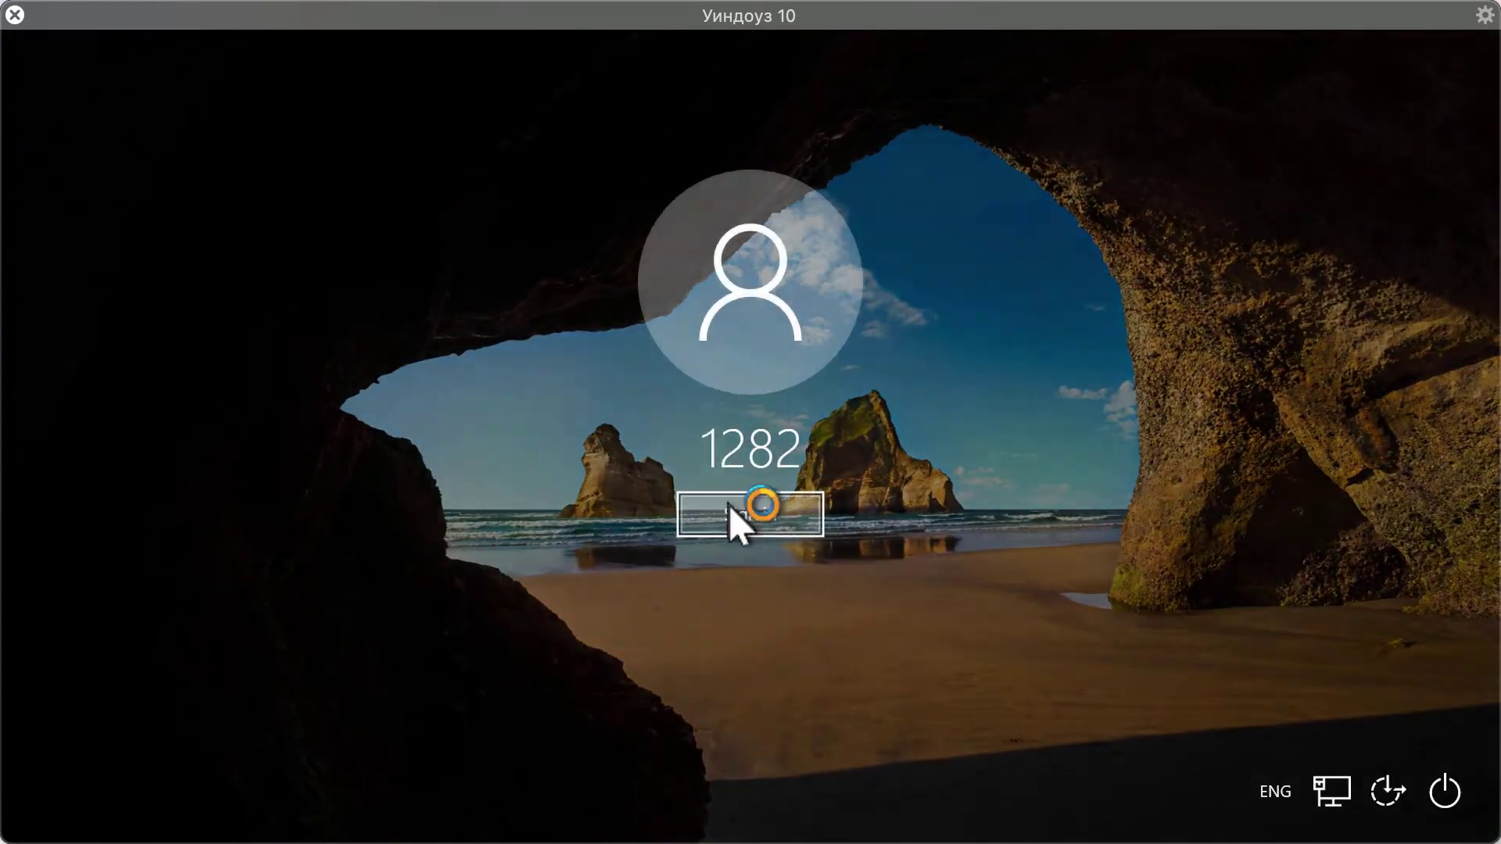
pyautogui.click(731, 516)
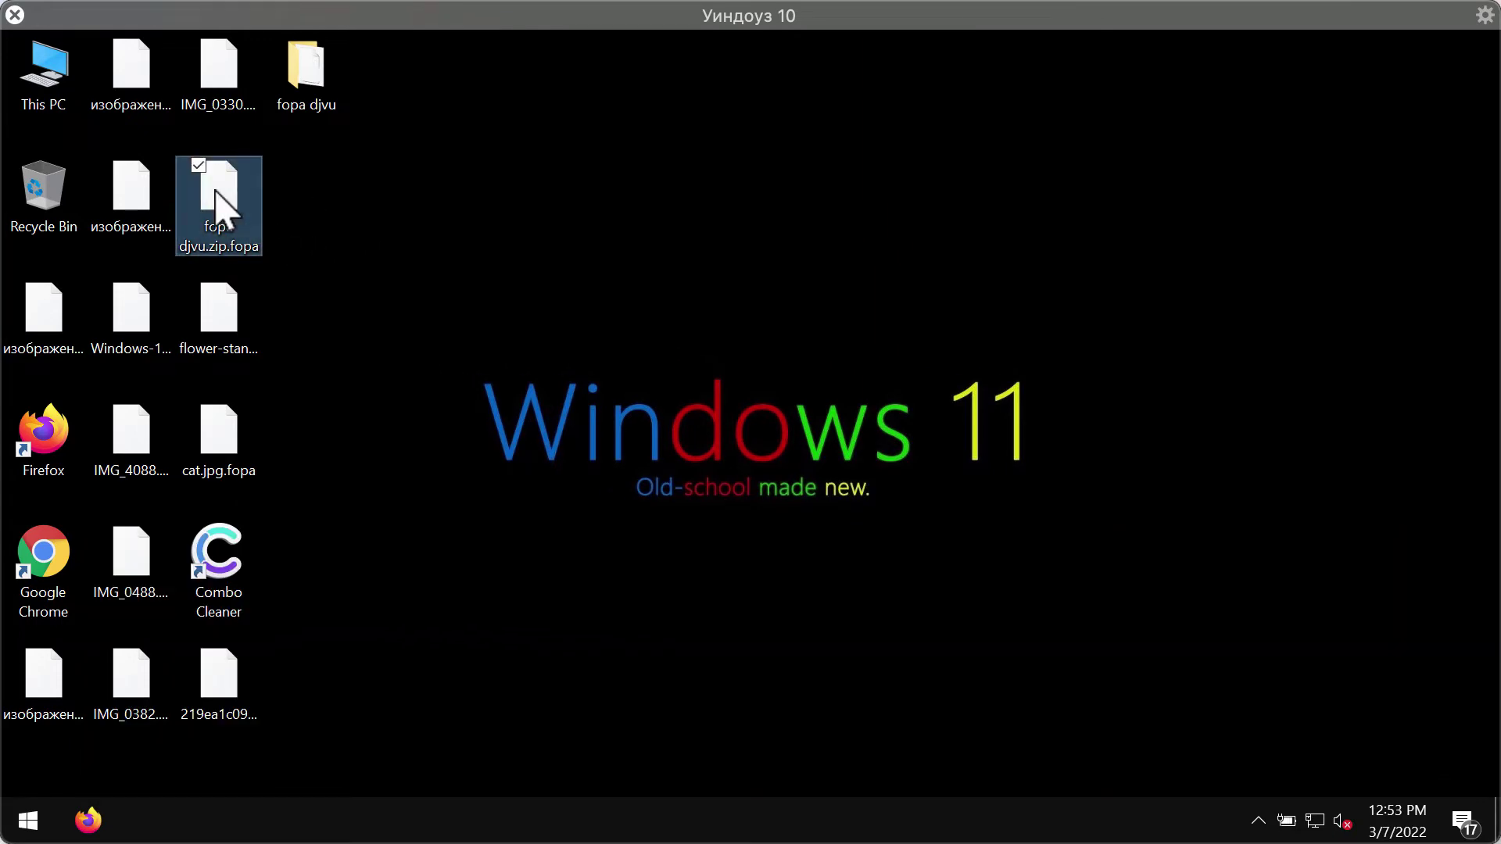
pyautogui.doubleClick(214, 194)
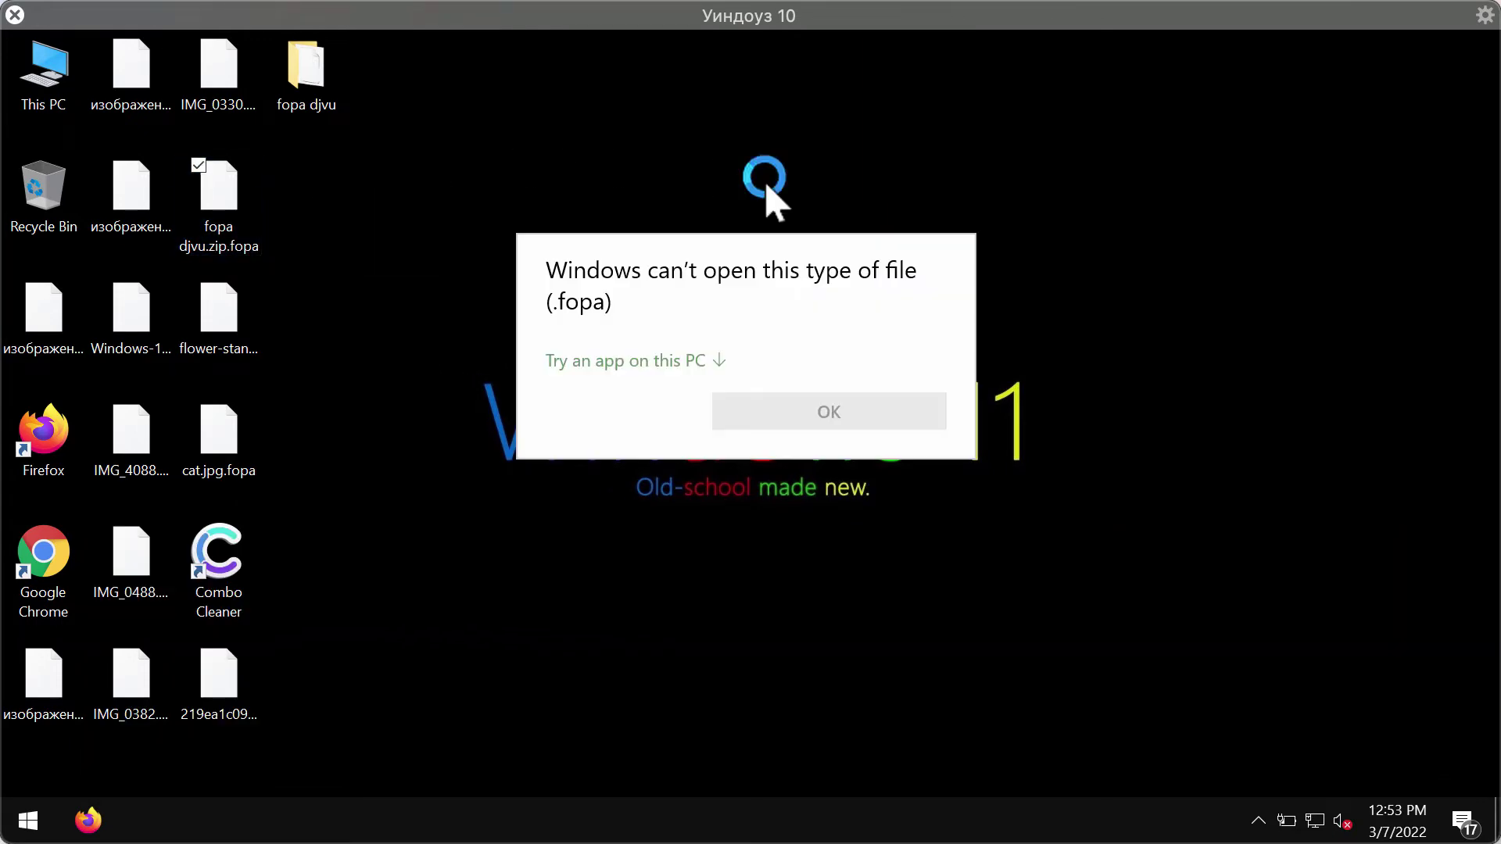
pyautogui.press('Escape')
pyautogui.doubleClick(222, 65)
pyautogui.press('Return')
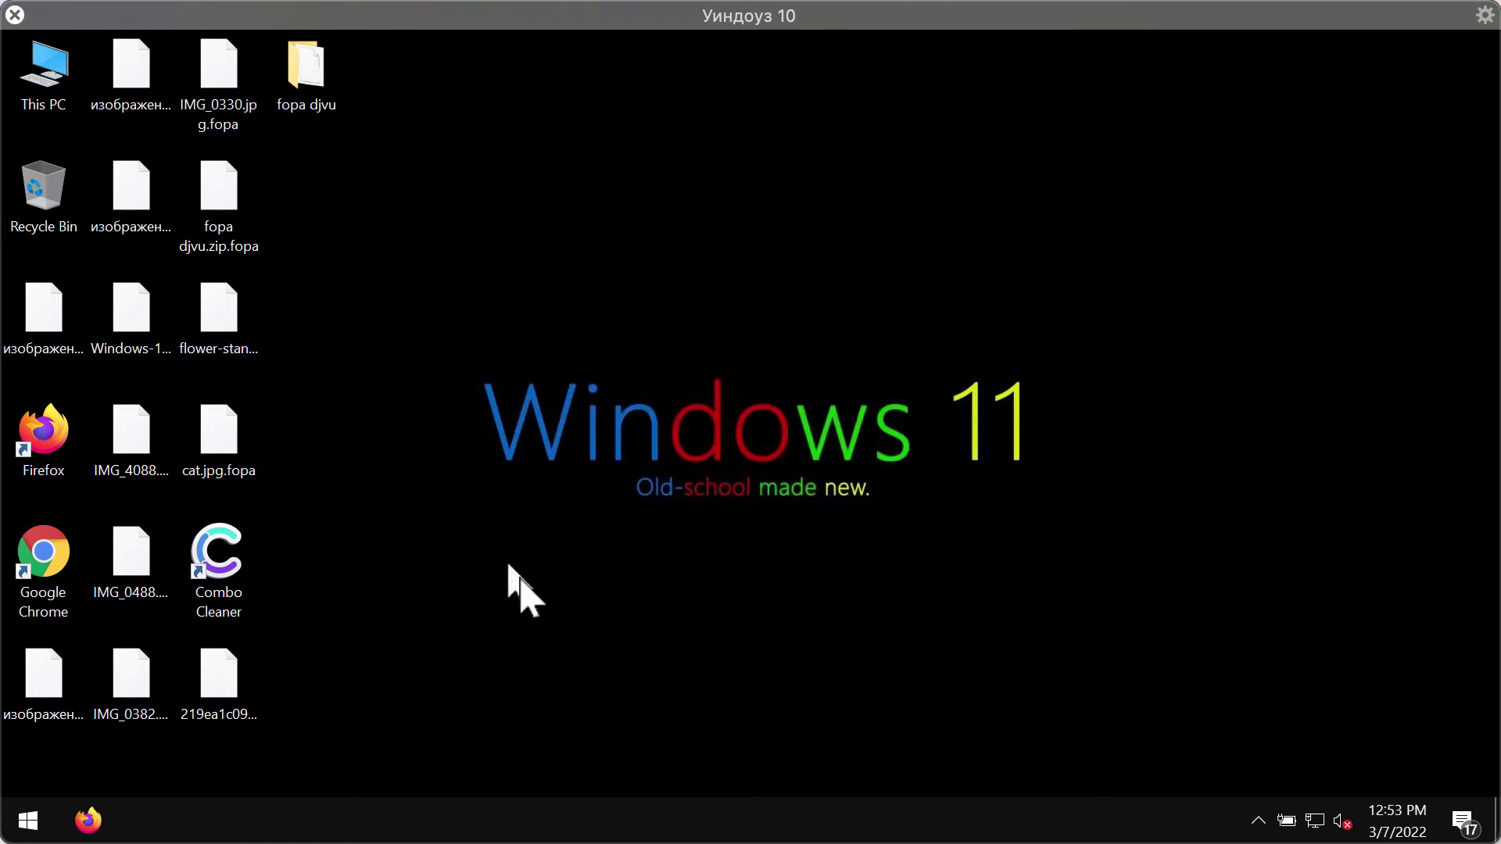
# - Open Task Manager from the taskbar's context menu
pyautogui.rightClick(787, 794)
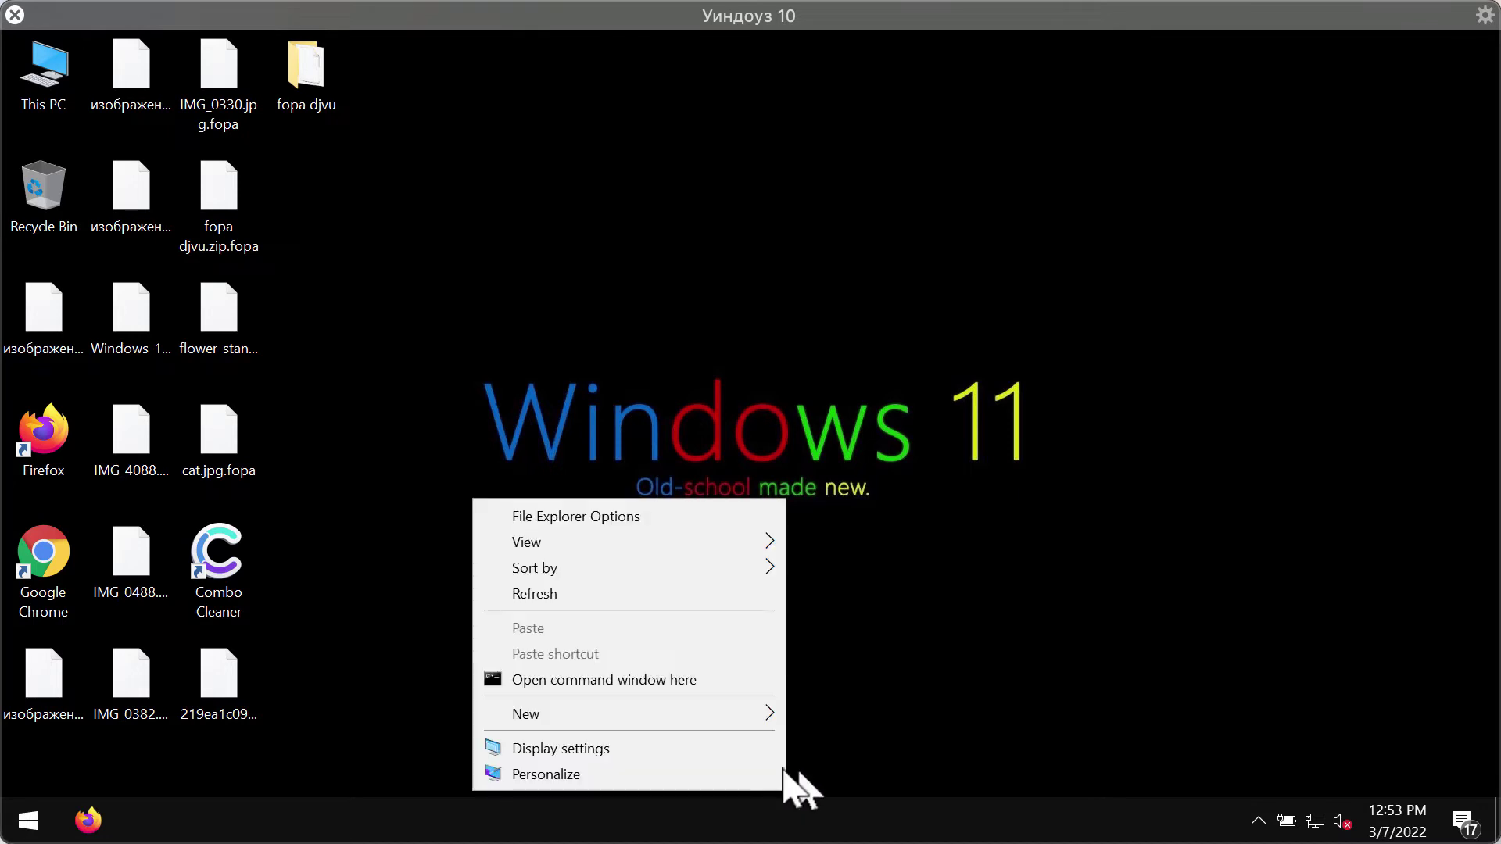
pyautogui.click(1015, 720)
pyautogui.rightClick(989, 822)
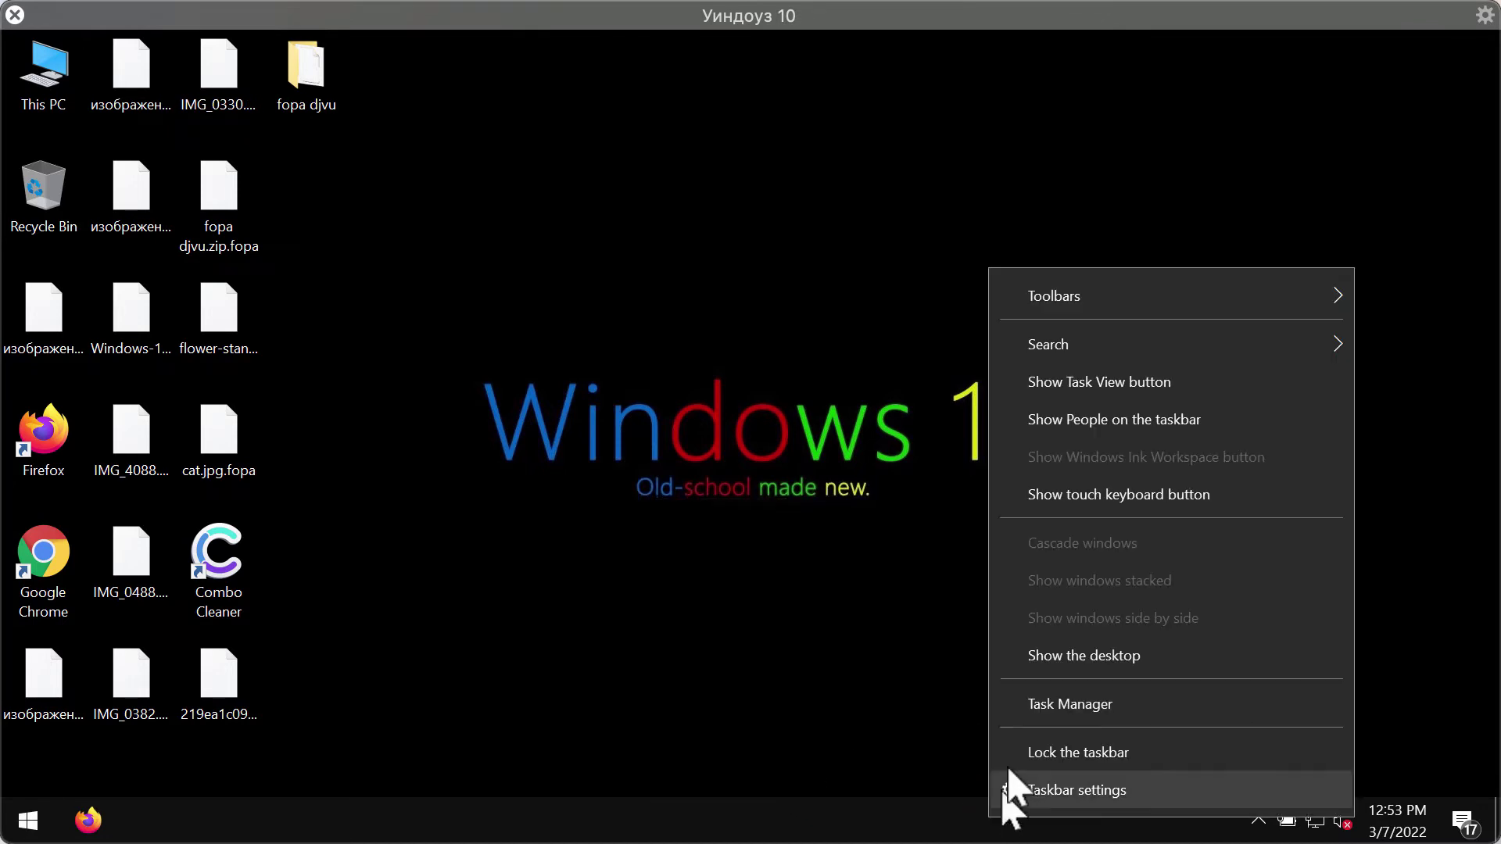
pyautogui.click(1039, 702)
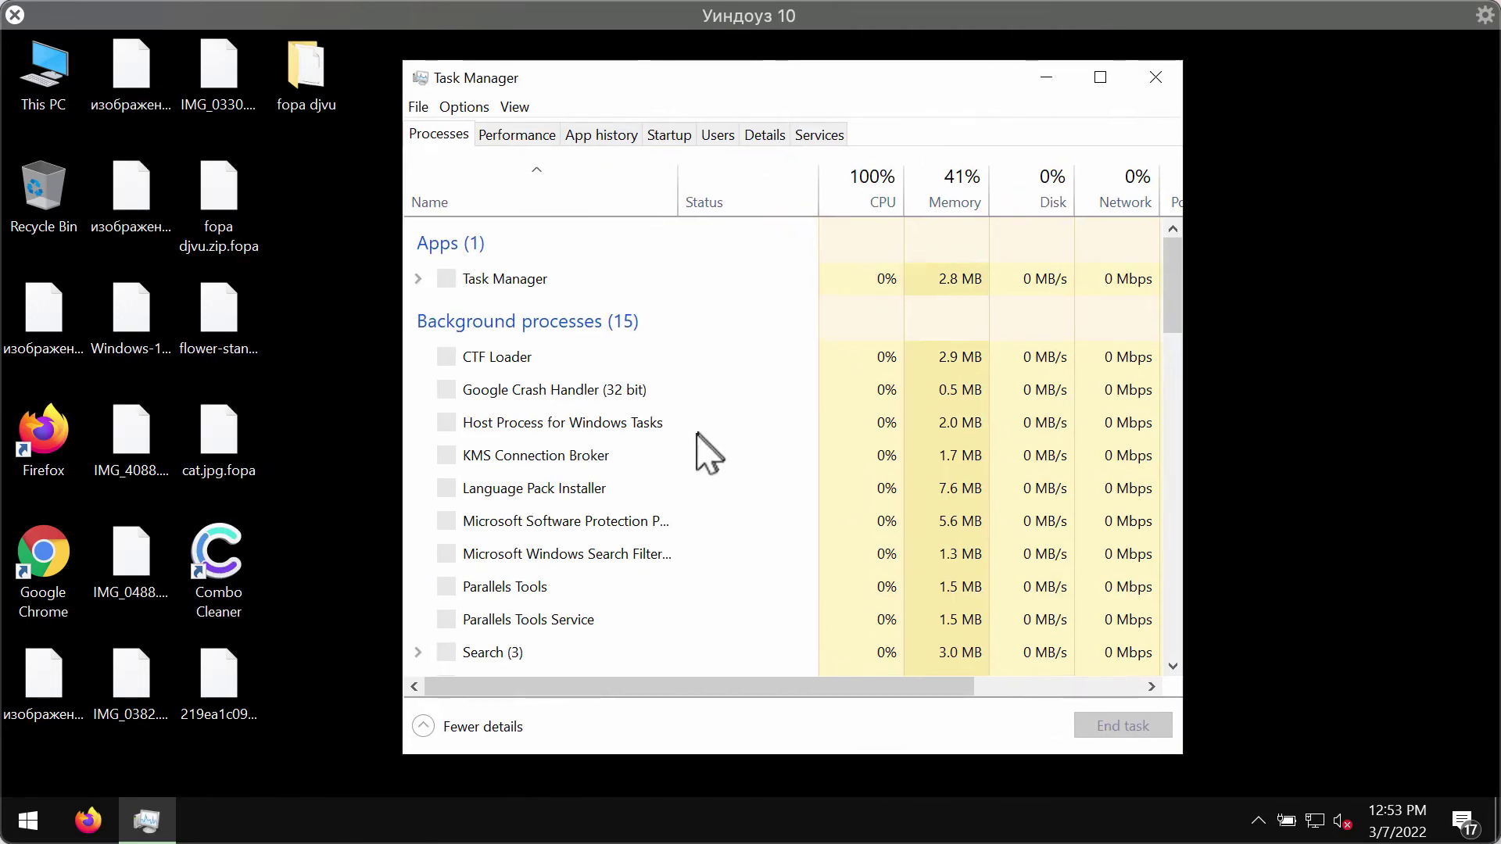
# - End the suspicious e684b28… hexadecimal-named background process and close Task Manager
pyautogui.scroll(-2, 656, 452)
pyautogui.scroll(2, 638, 478)
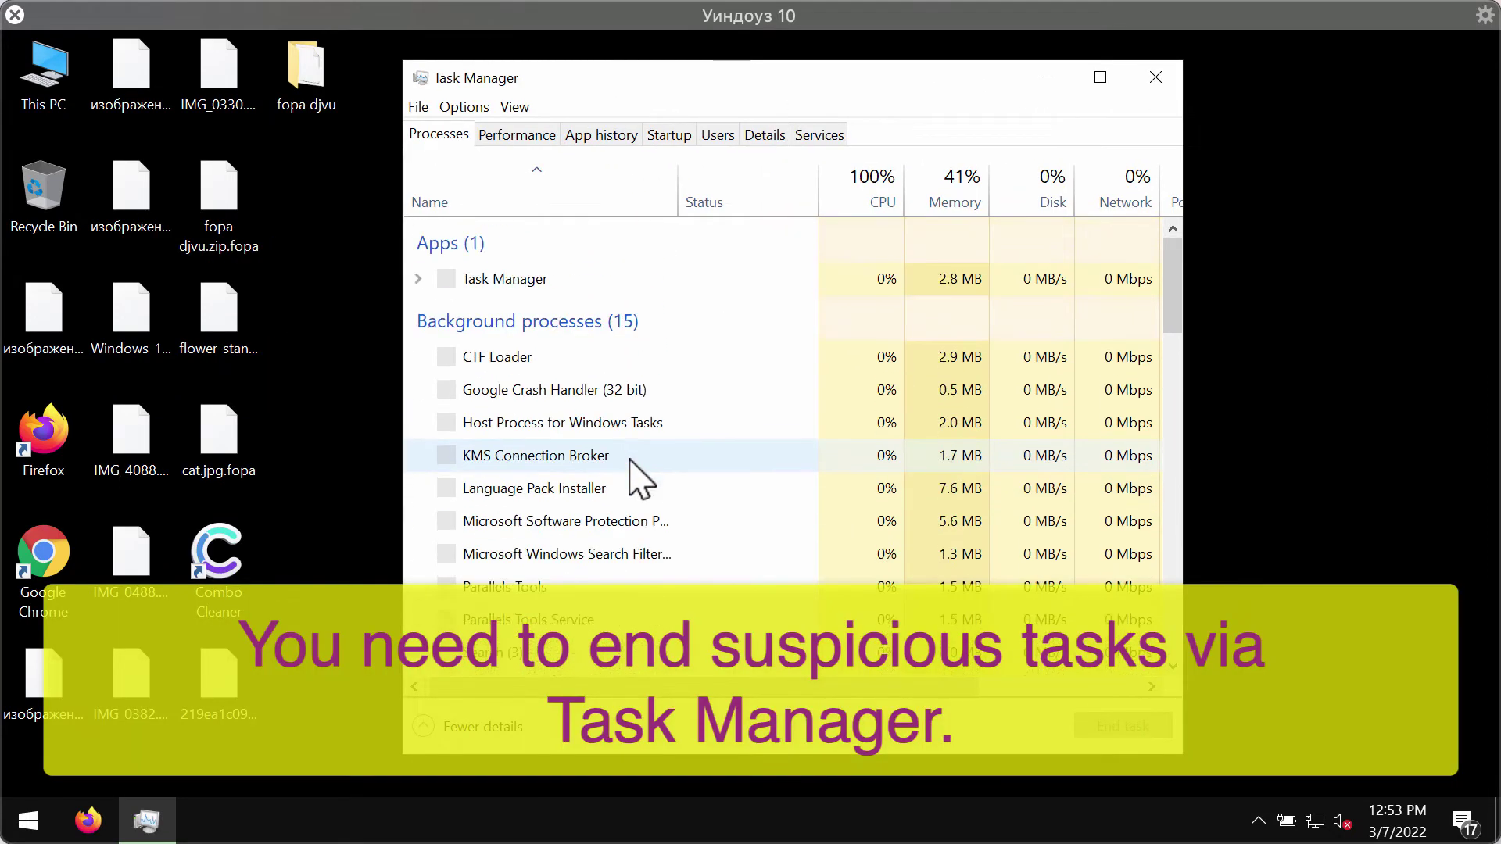
pyautogui.scroll(-2, 617, 481)
pyautogui.scroll(2, 610, 469)
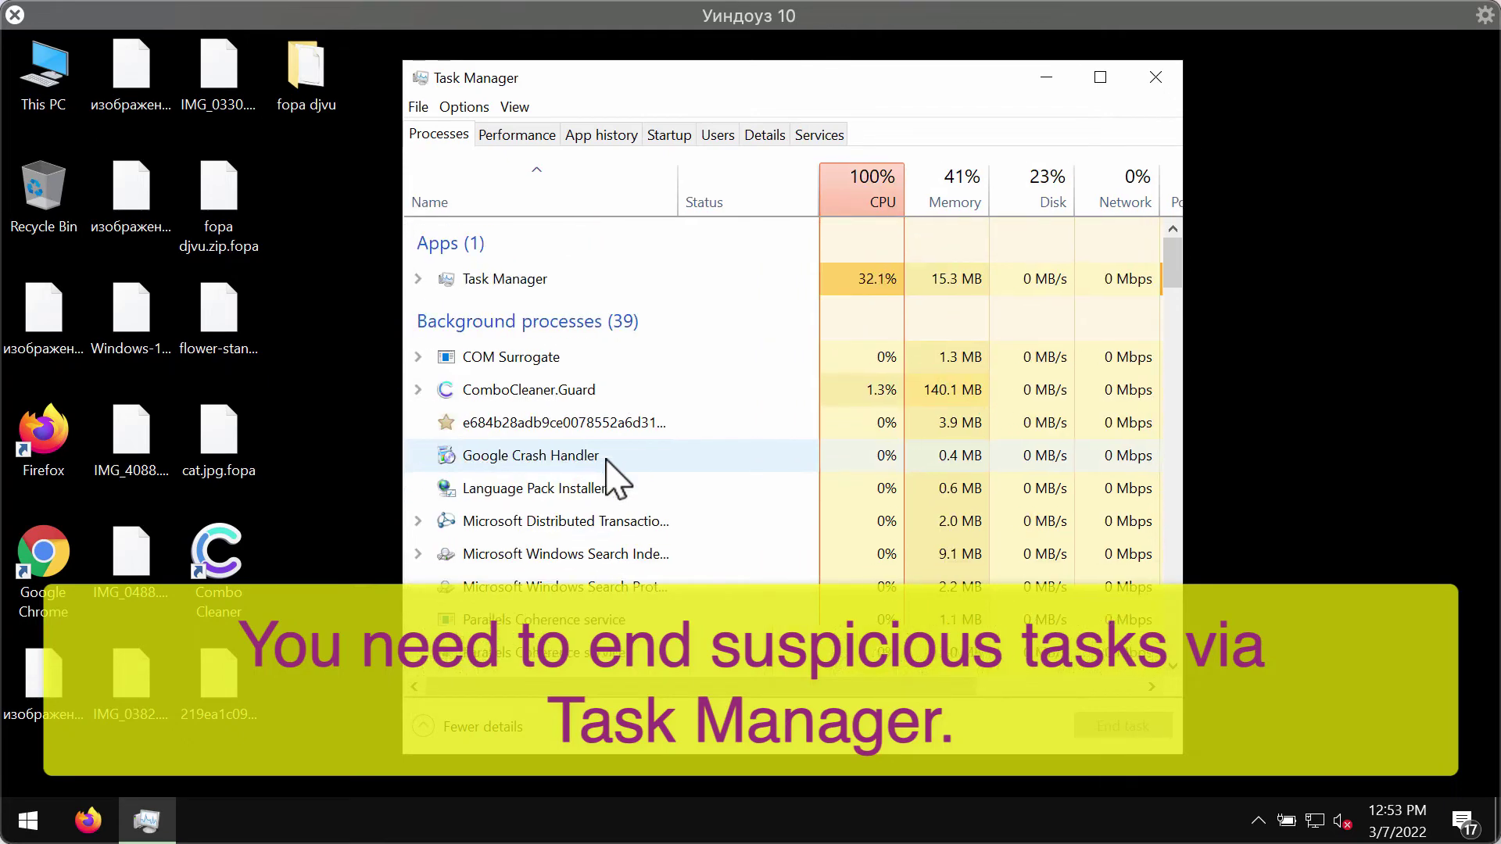
pyautogui.rightClick(514, 424)
pyautogui.click(596, 436)
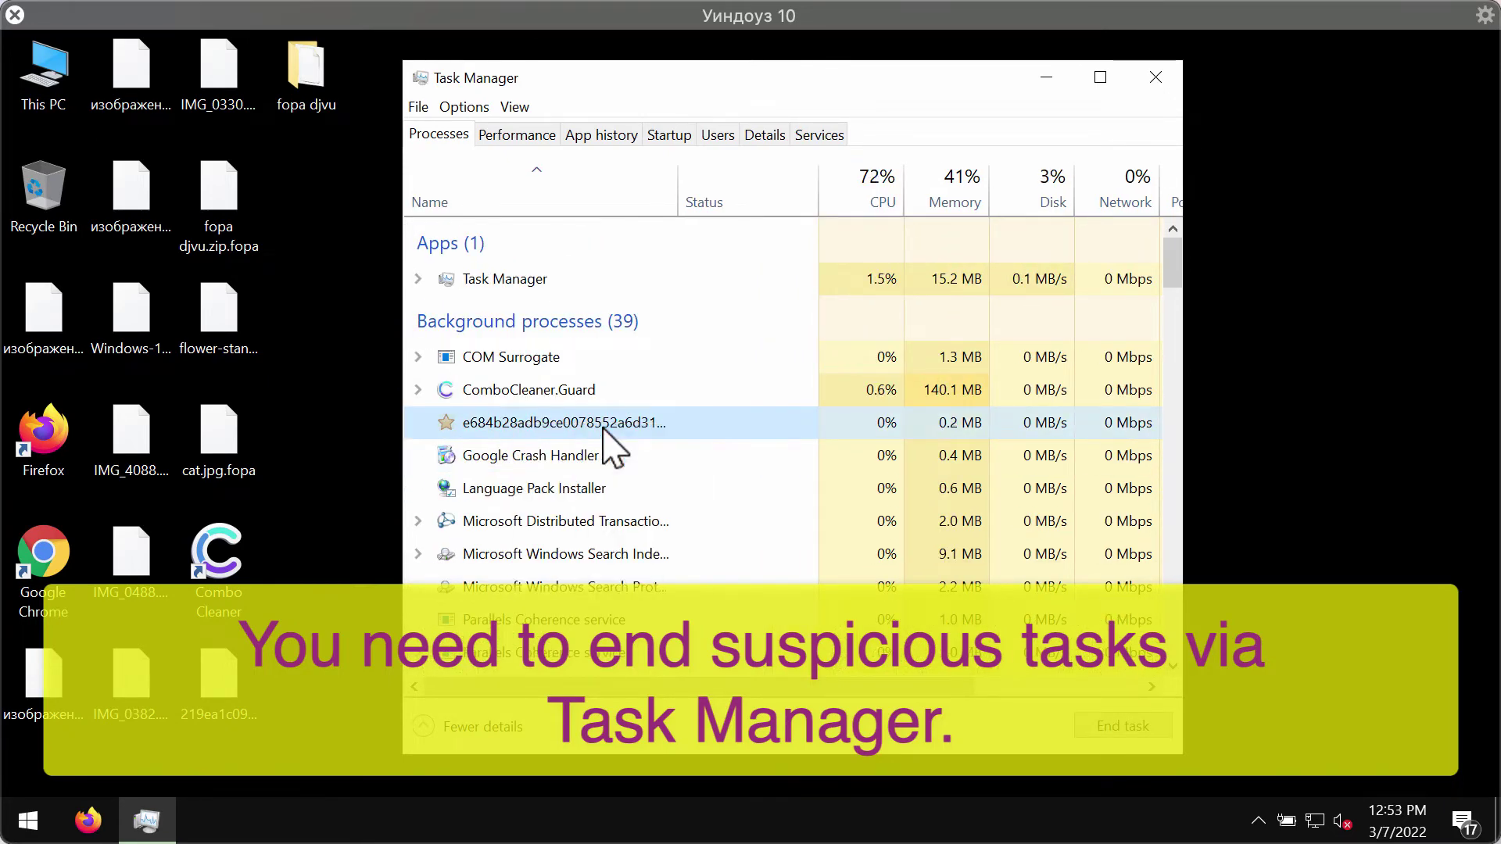
pyautogui.moveTo(924, 90); pyautogui.dragTo(974, 97)
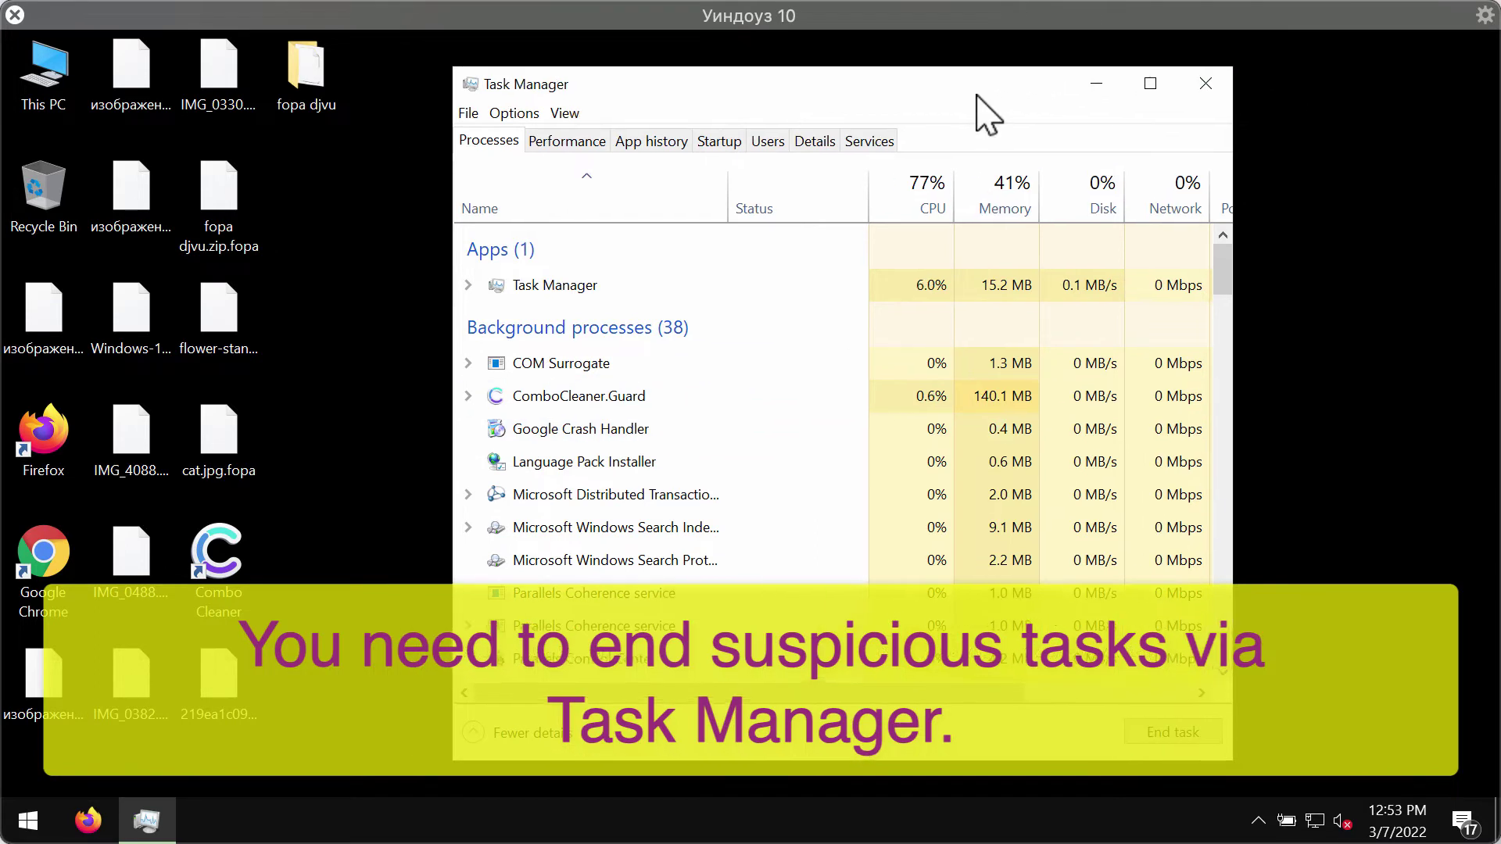
pyautogui.click(1202, 84)
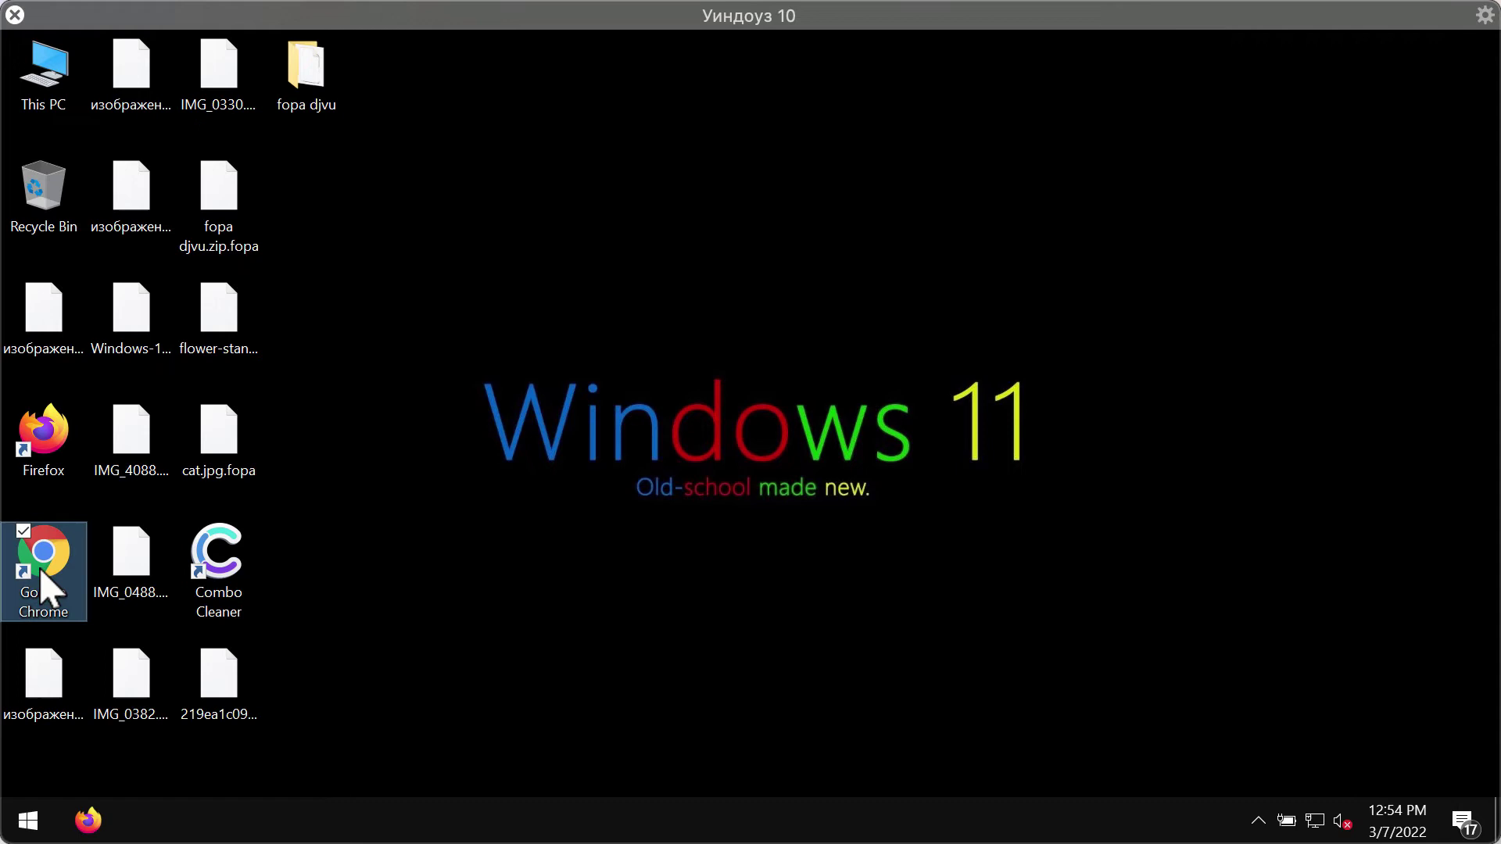
# - Launch Google Chrome and load combocleaner.com from the address suggestions
pyautogui.doubleClick(39, 575)
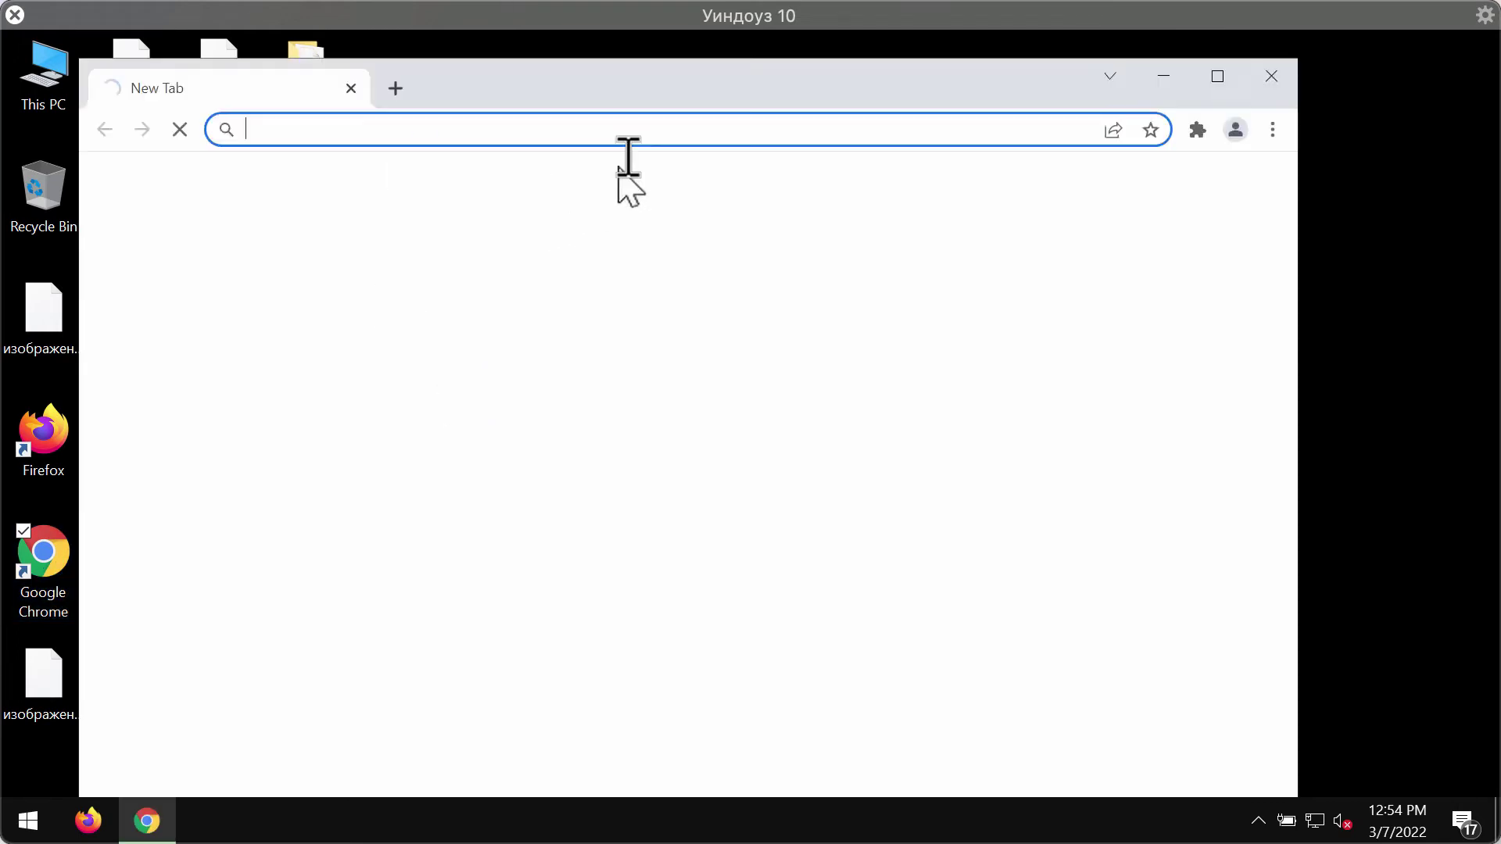
pyautogui.click(670, 131)
pyautogui.write('c')
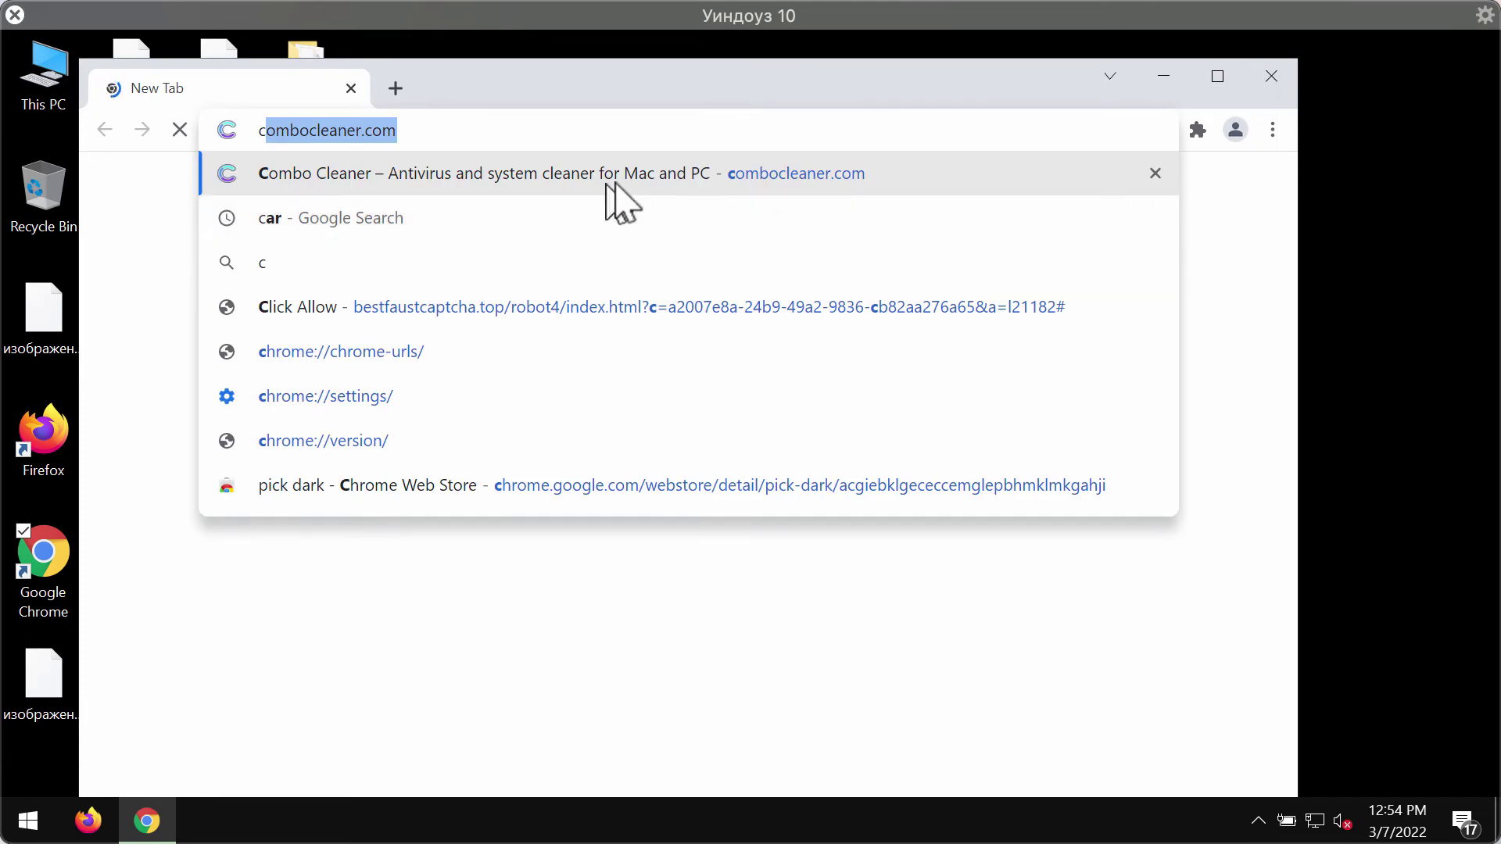
pyautogui.click(608, 187)
pyautogui.moveTo(881, 104); pyautogui.dragTo(910, 98)
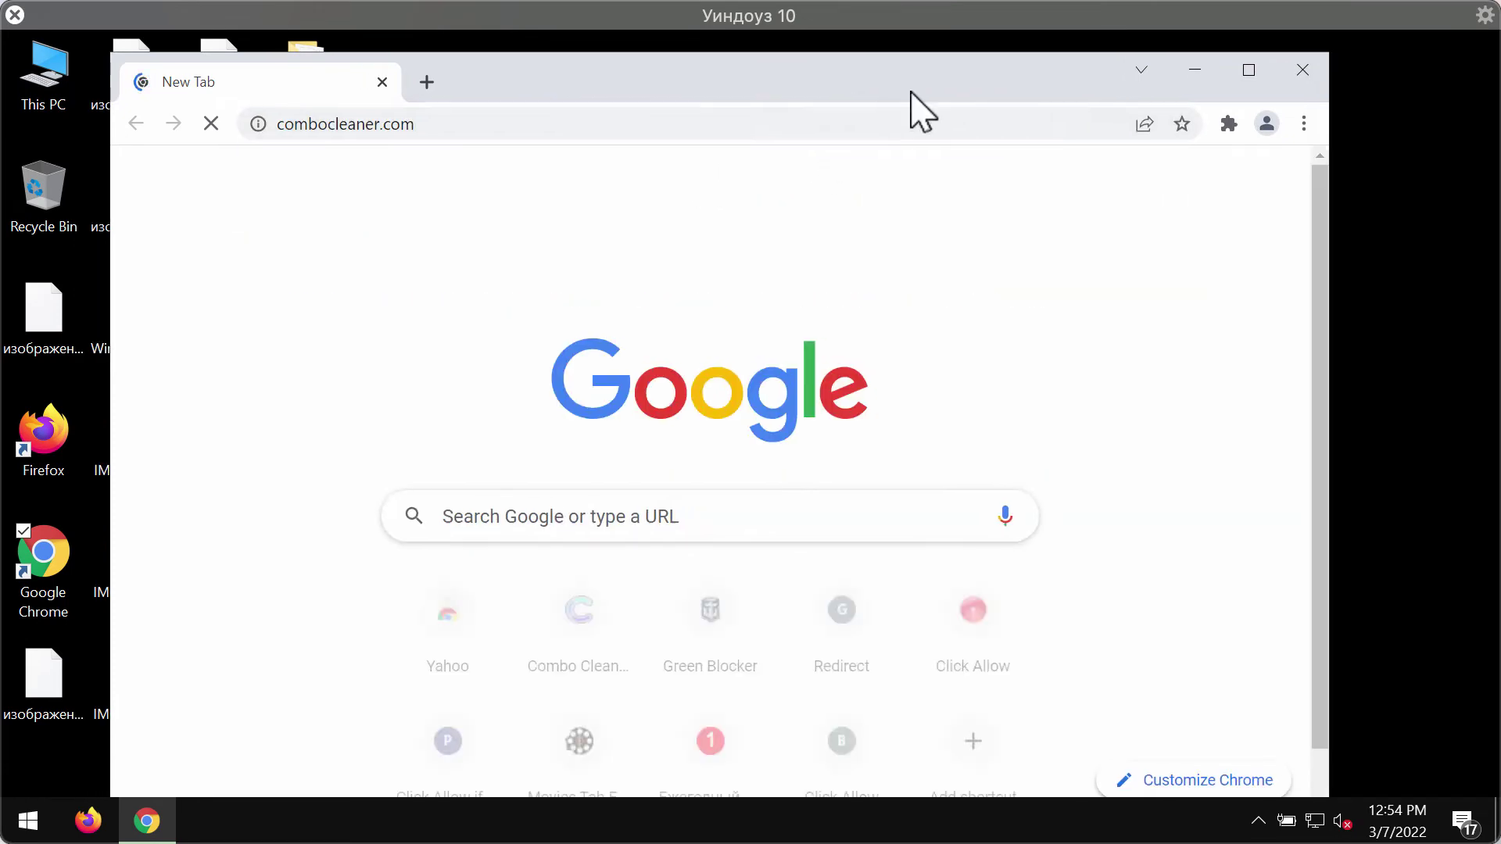
pyautogui.click(1248, 69)
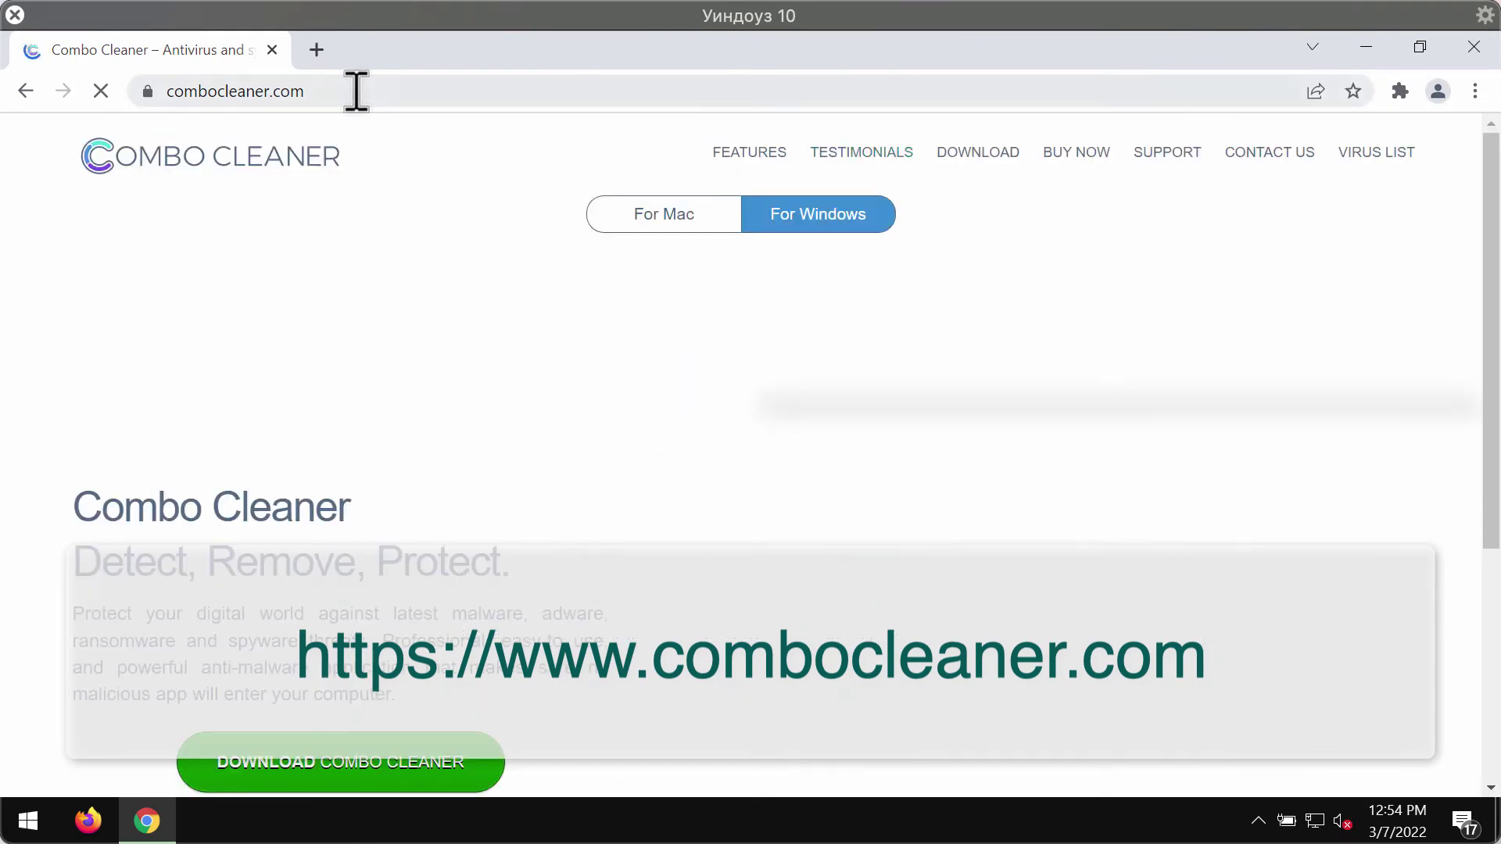
pyautogui.click(466, 91)
pyautogui.click(466, 91)
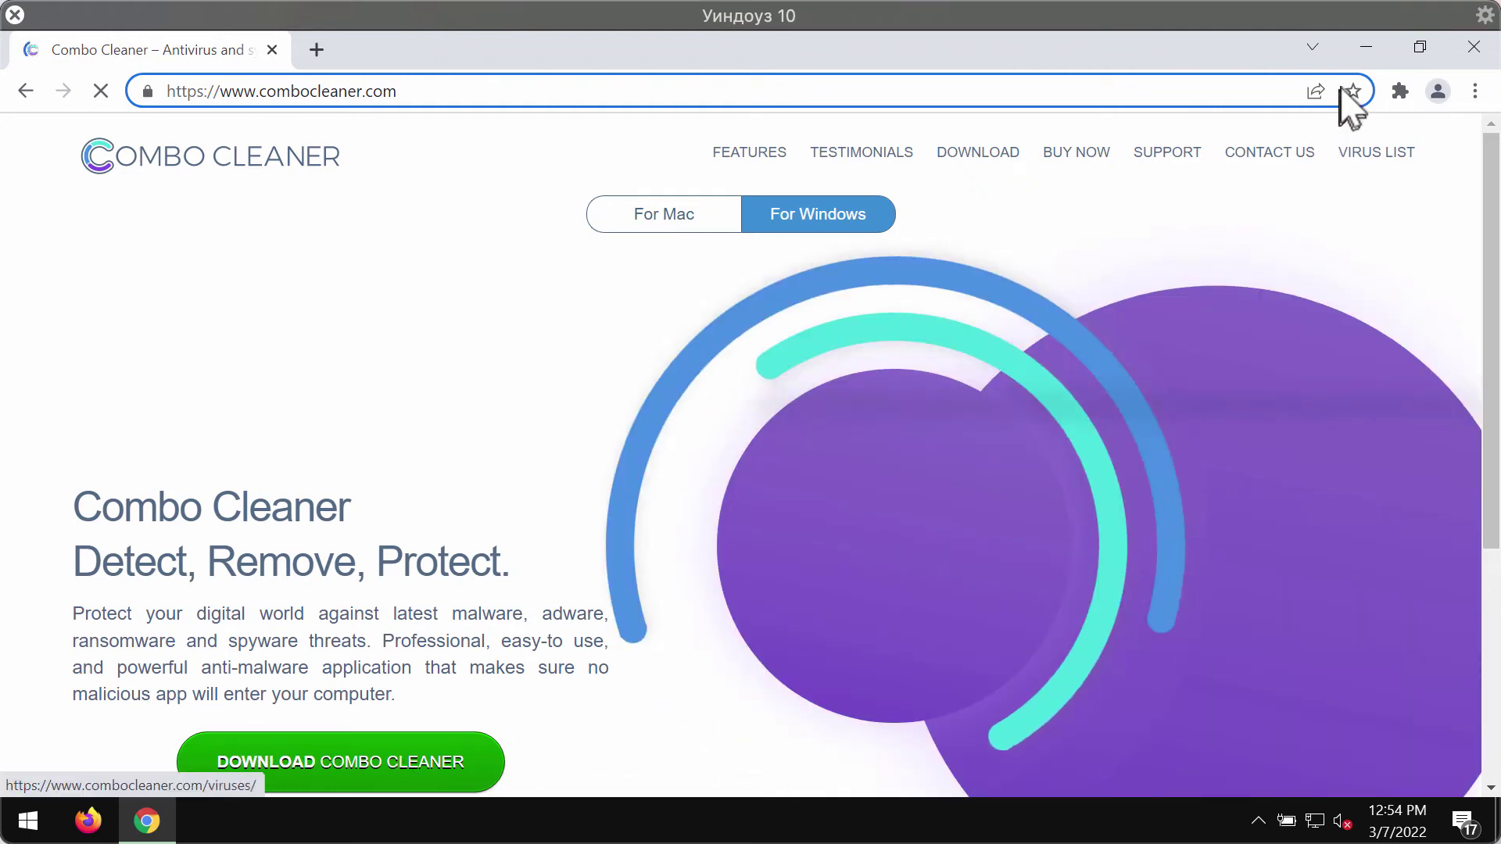
pyautogui.click(1366, 48)
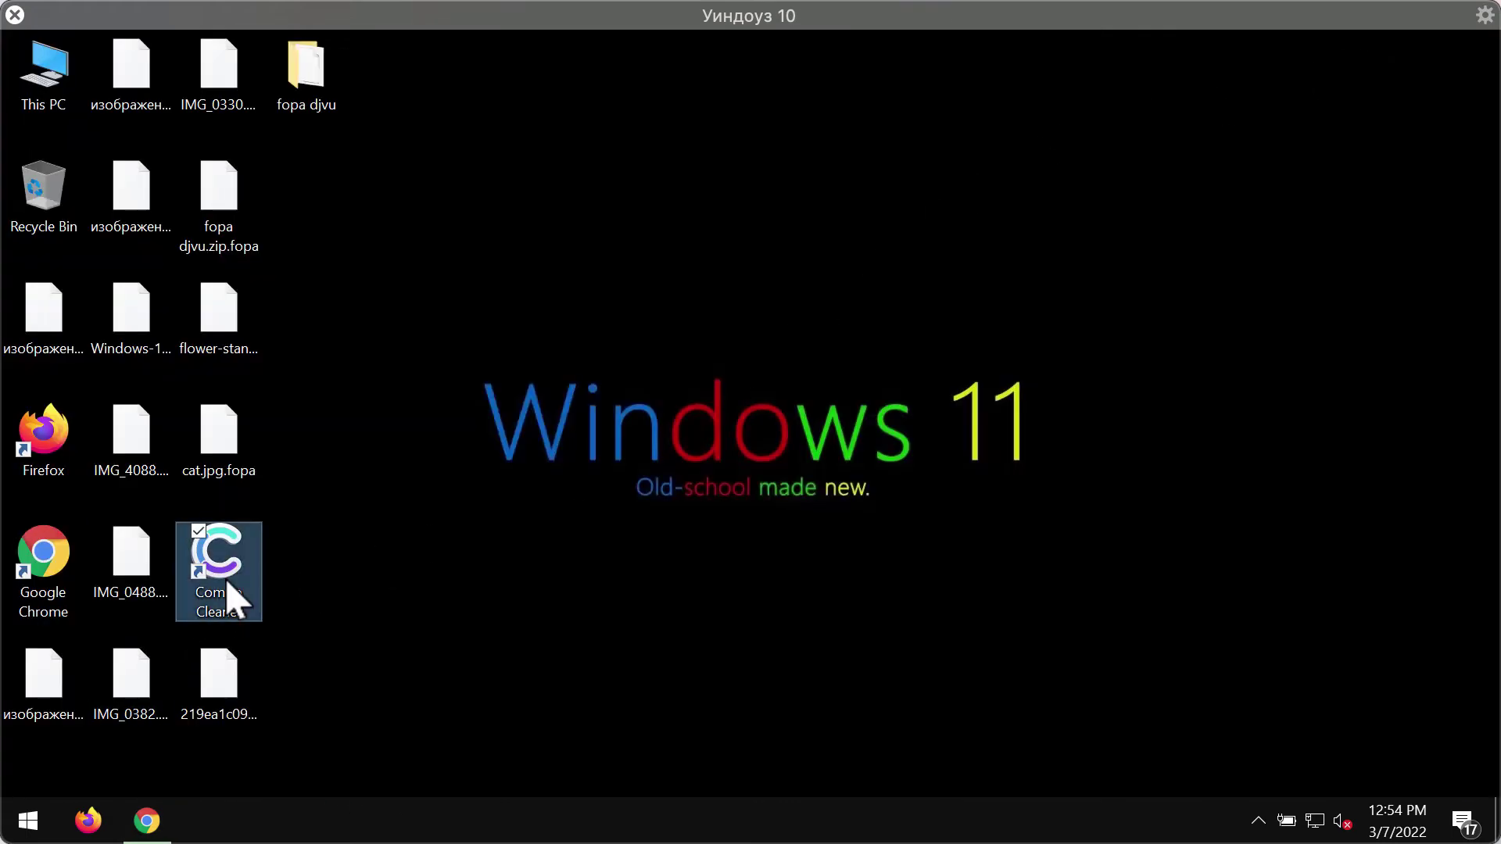
# - Launch Combo Cleaner from its desktop shortcut and start a Quick Scan
pyautogui.doubleClick(231, 598)
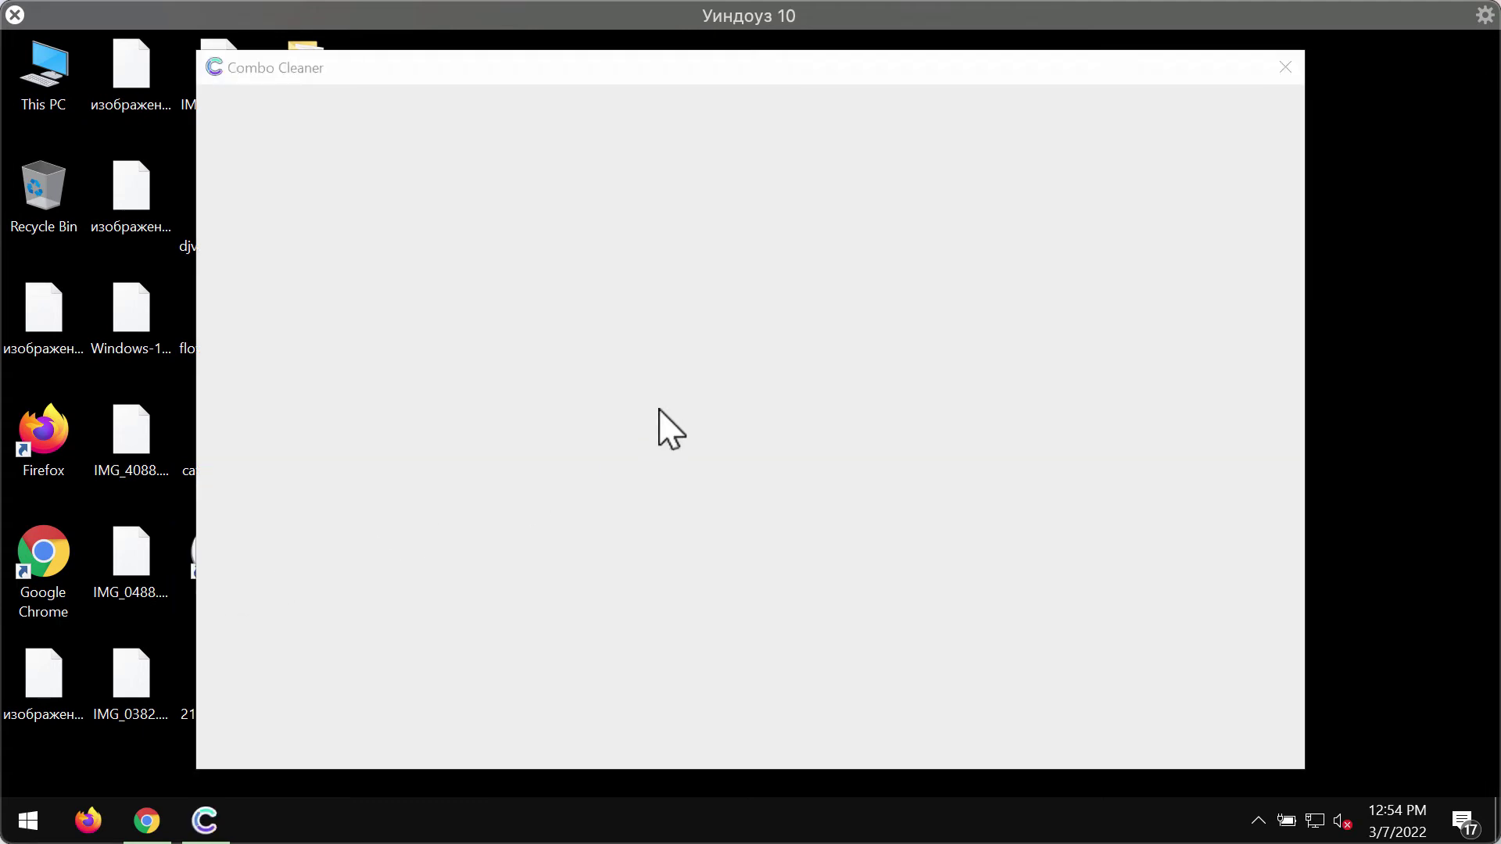
pyautogui.moveTo(881, 74); pyautogui.dragTo(874, 104)
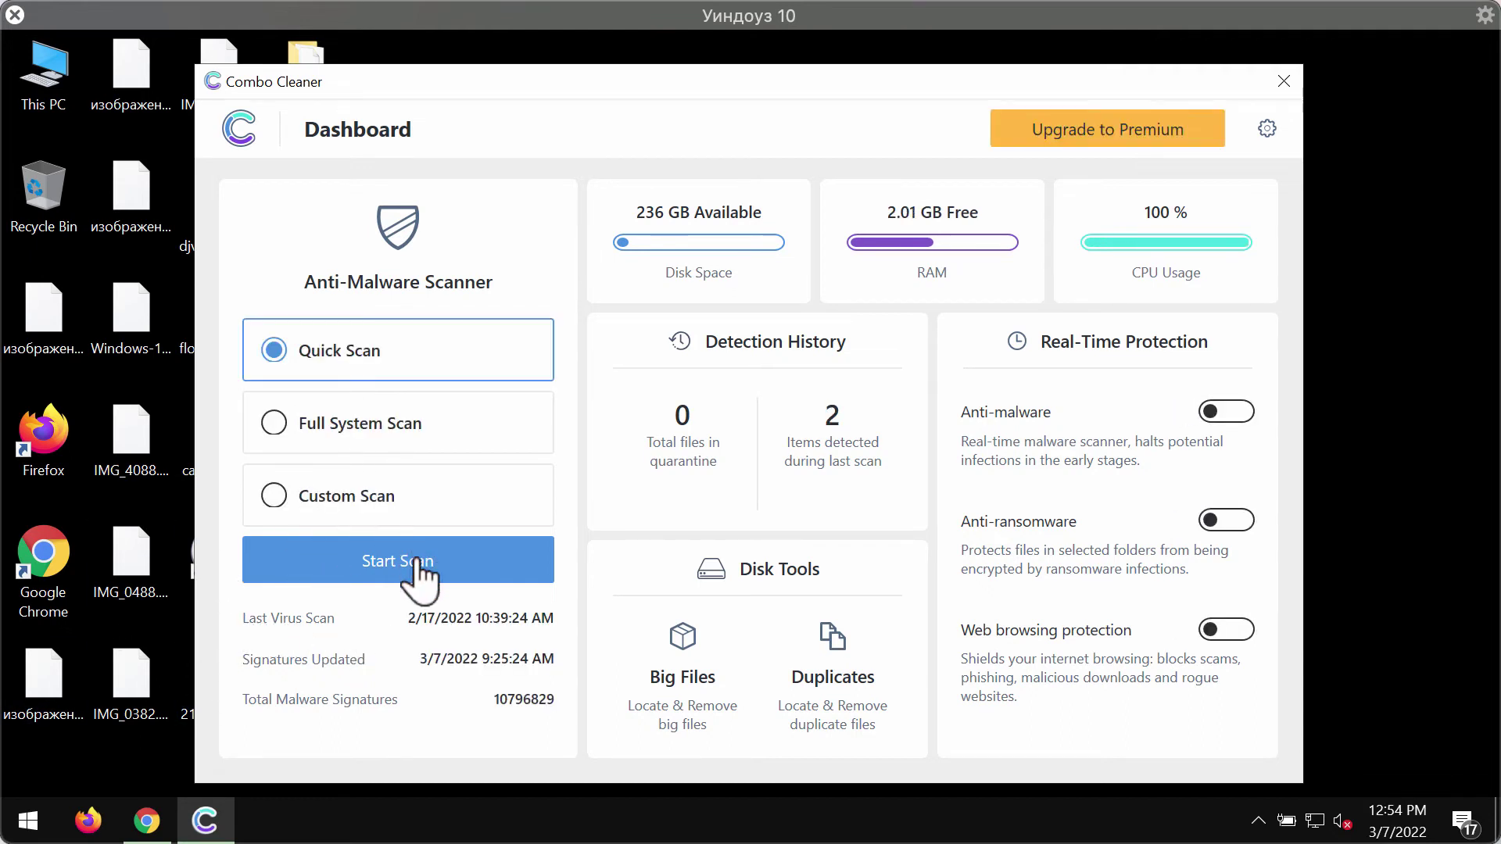
pyautogui.click(413, 560)
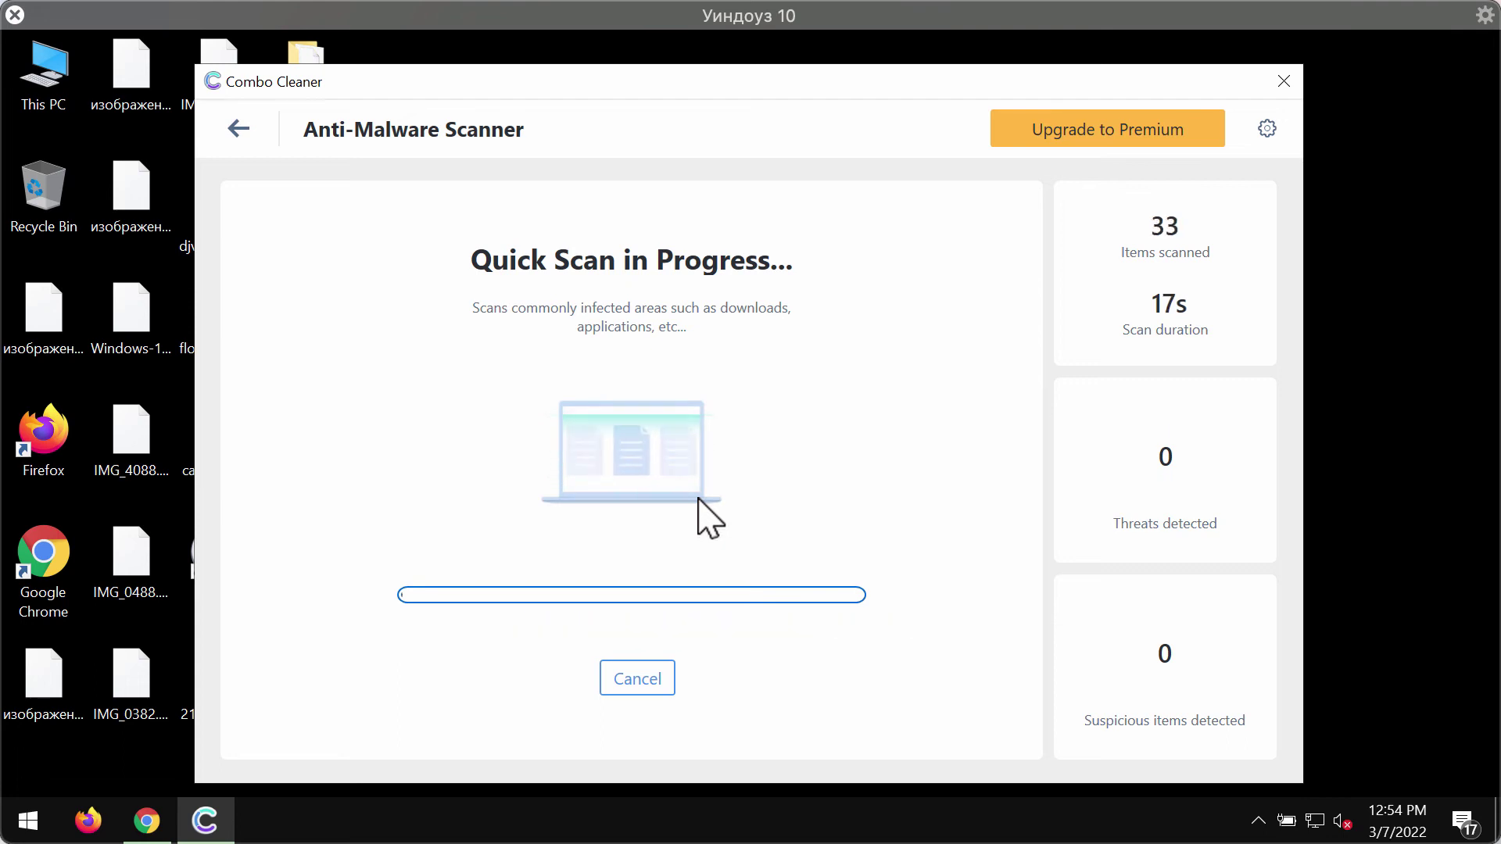
pyautogui.click(1267, 128)
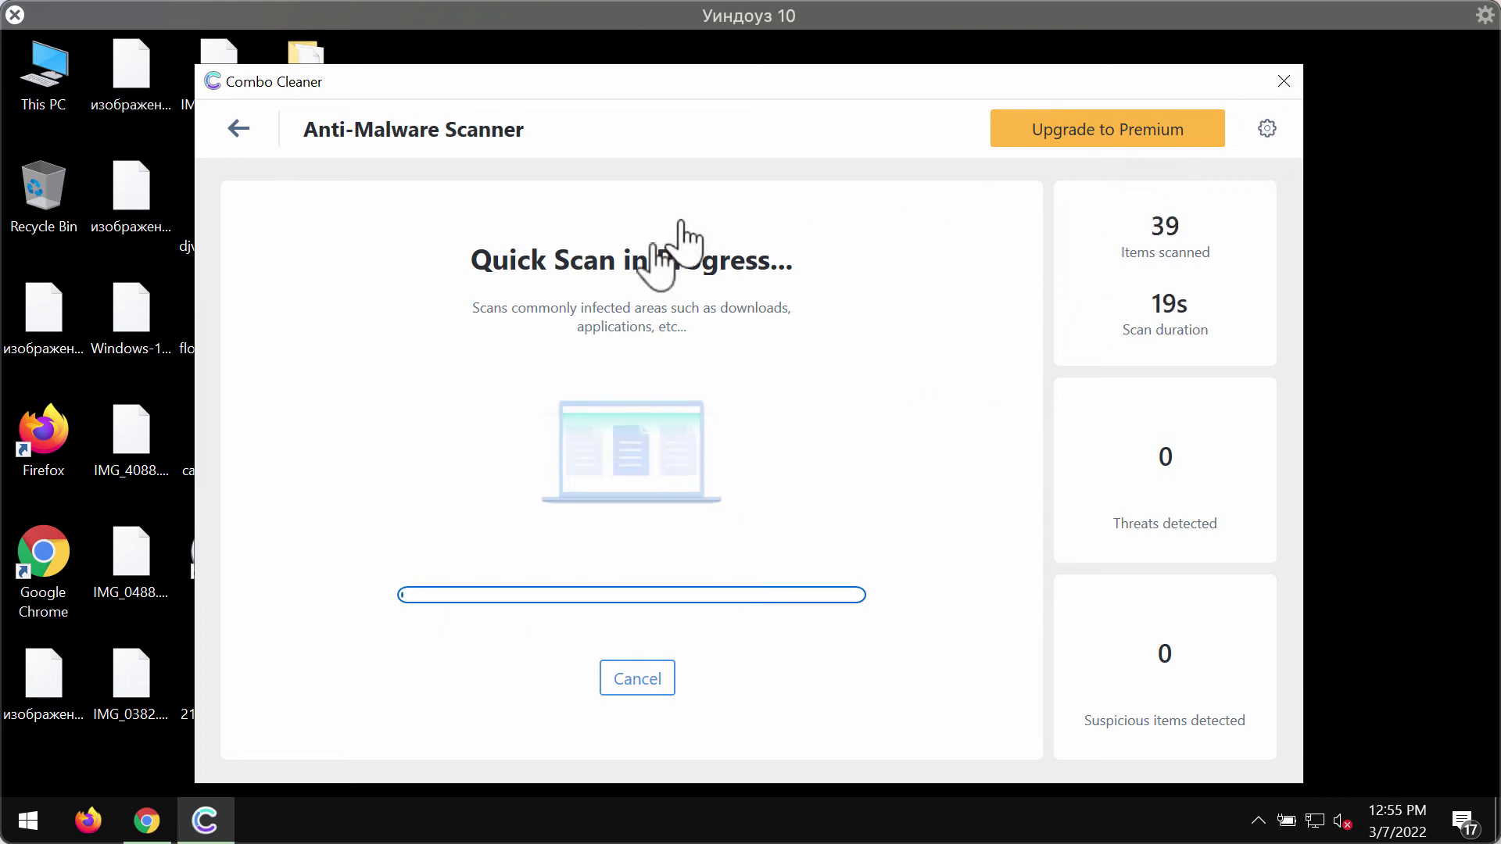
# - View the Anti-Ransomware settings, then return to the running Quick Scan's progress
pyautogui.click(647, 207)
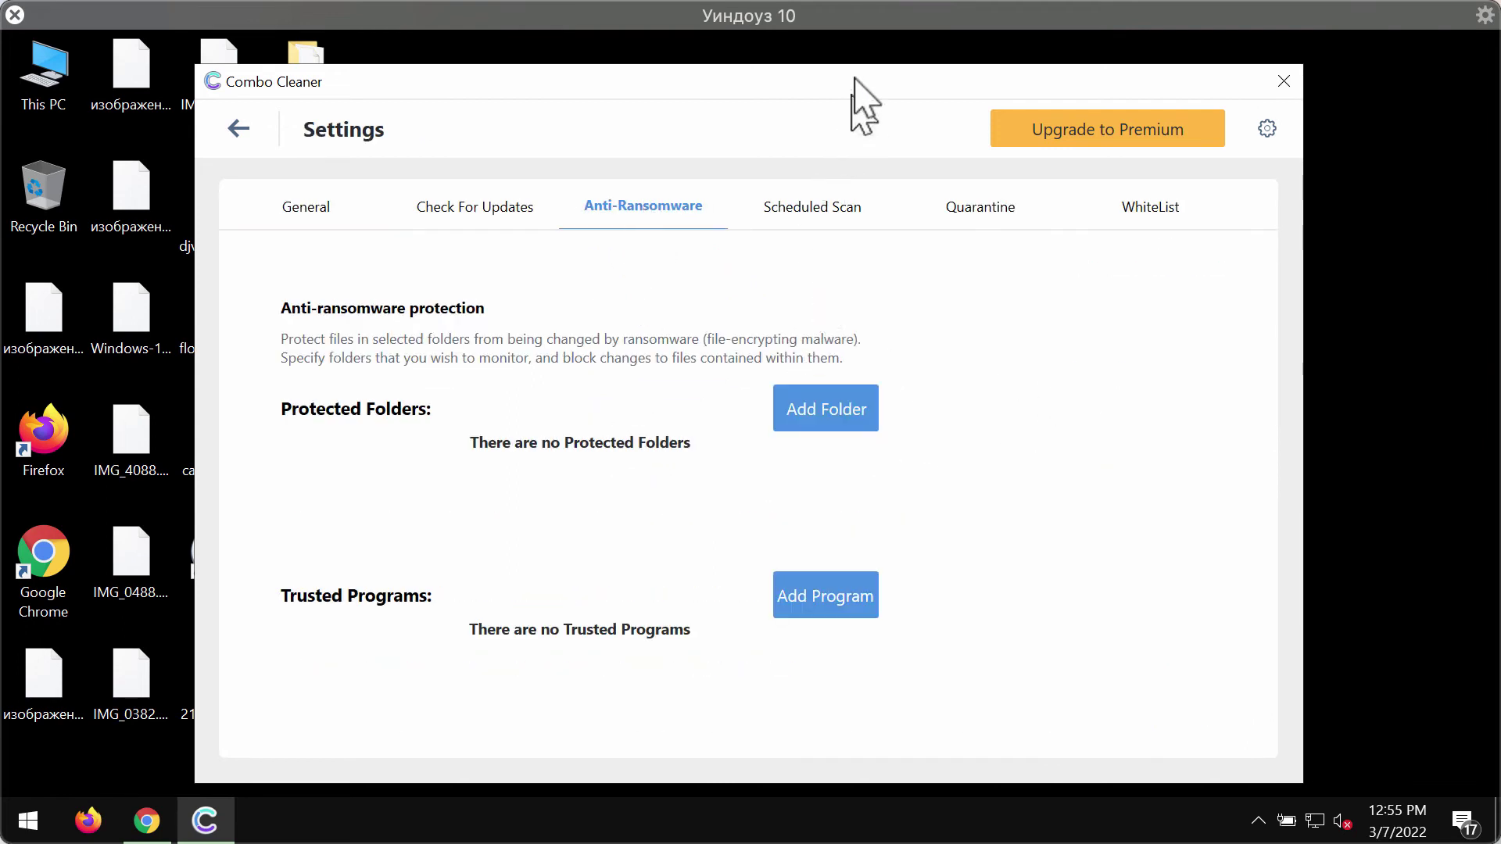
pyautogui.moveTo(853, 78); pyautogui.dragTo(860, 72)
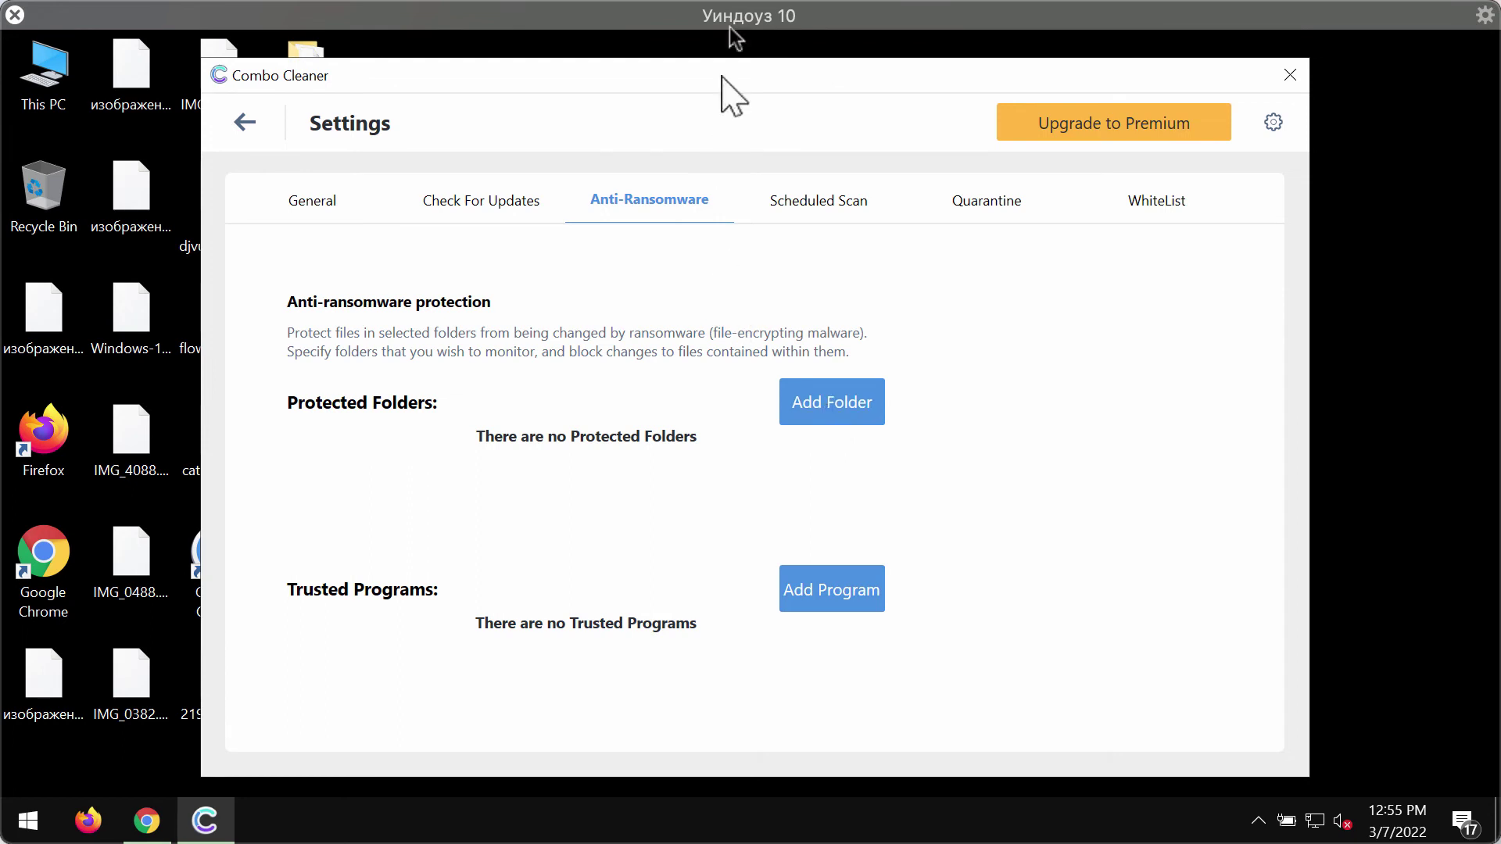
pyautogui.moveTo(782, 78); pyautogui.dragTo(745, 105)
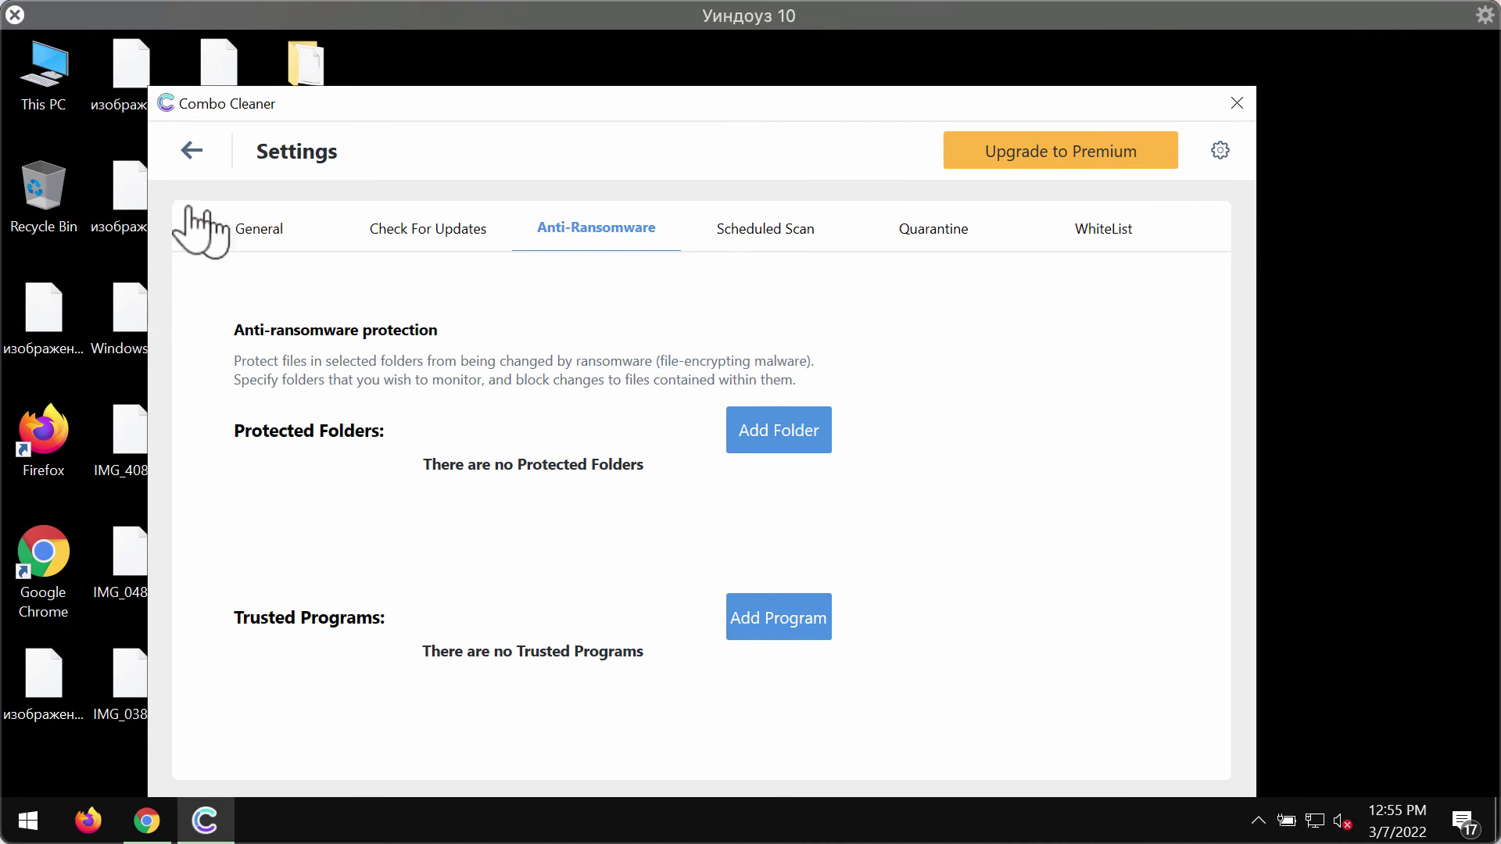
pyautogui.click(193, 152)
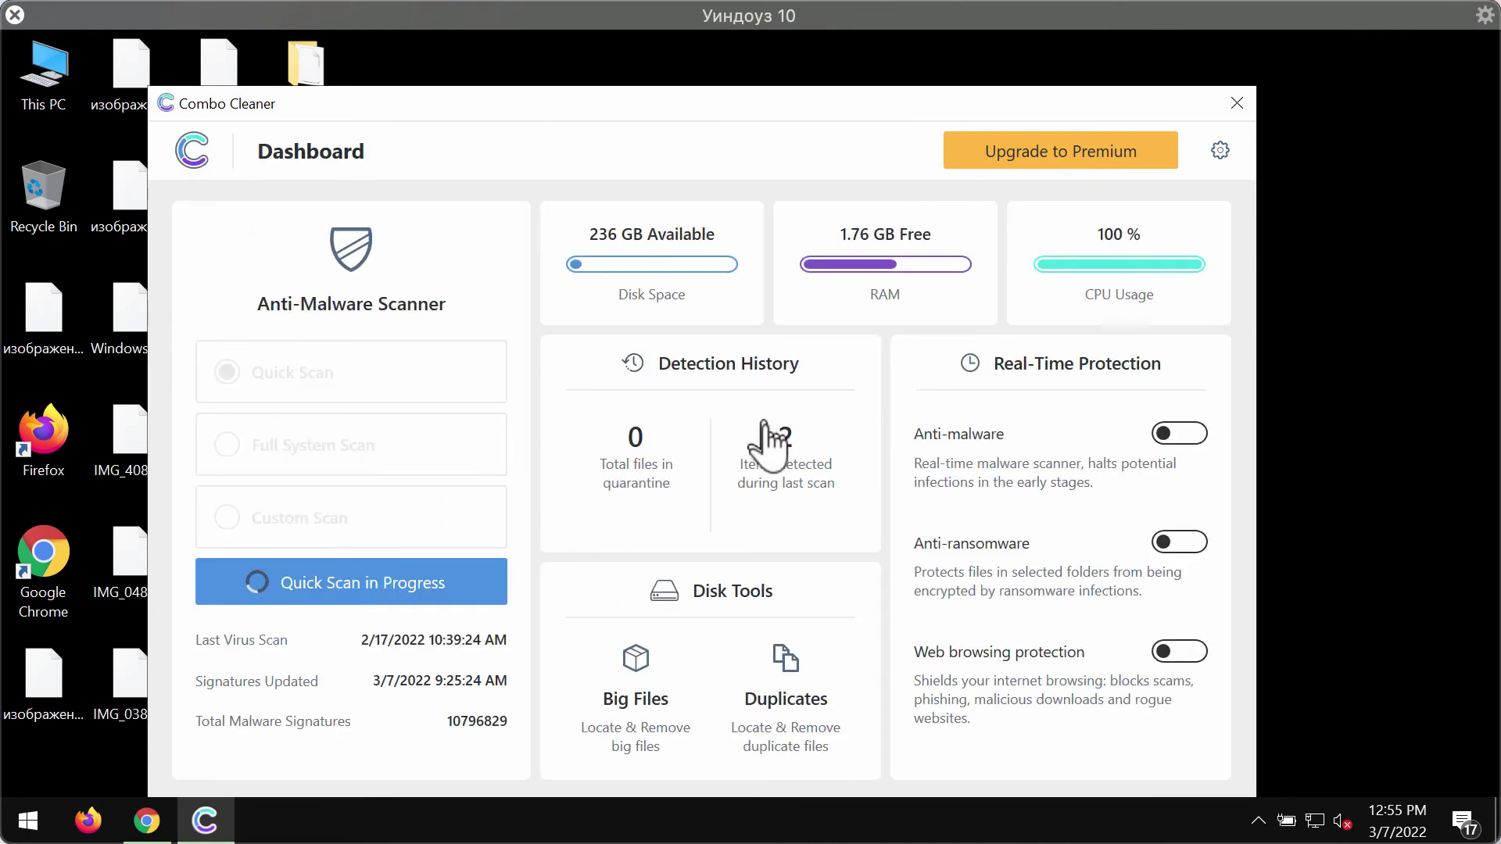
pyautogui.click(402, 588)
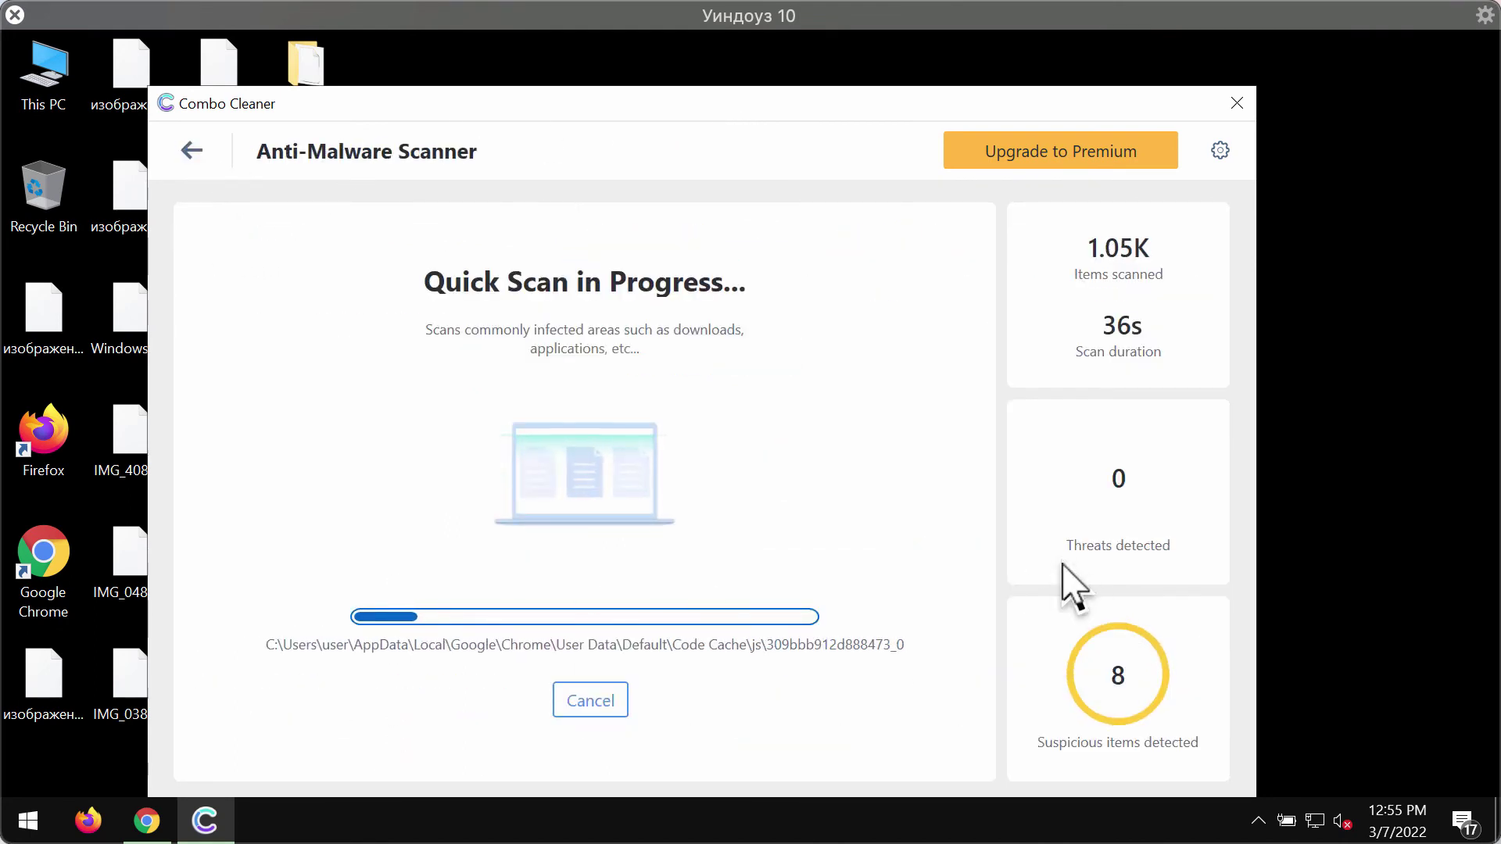
# - Revisit settings and go back to the quick scan, now flagging 8 suspicious items
pyautogui.click(1219, 152)
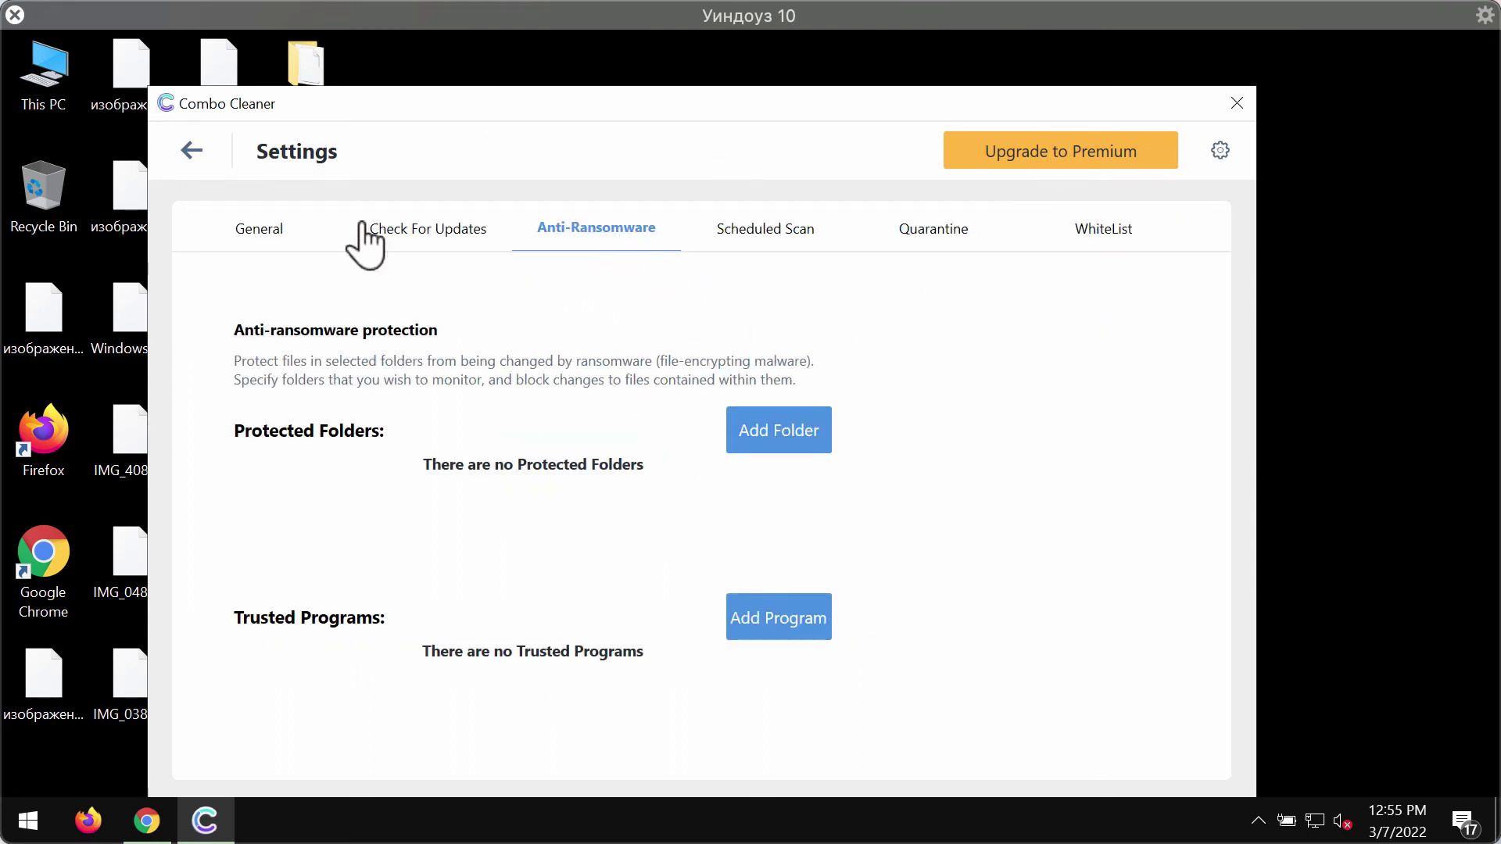
pyautogui.moveTo(661, 120); pyautogui.dragTo(694, 101)
pyautogui.click(188, 145)
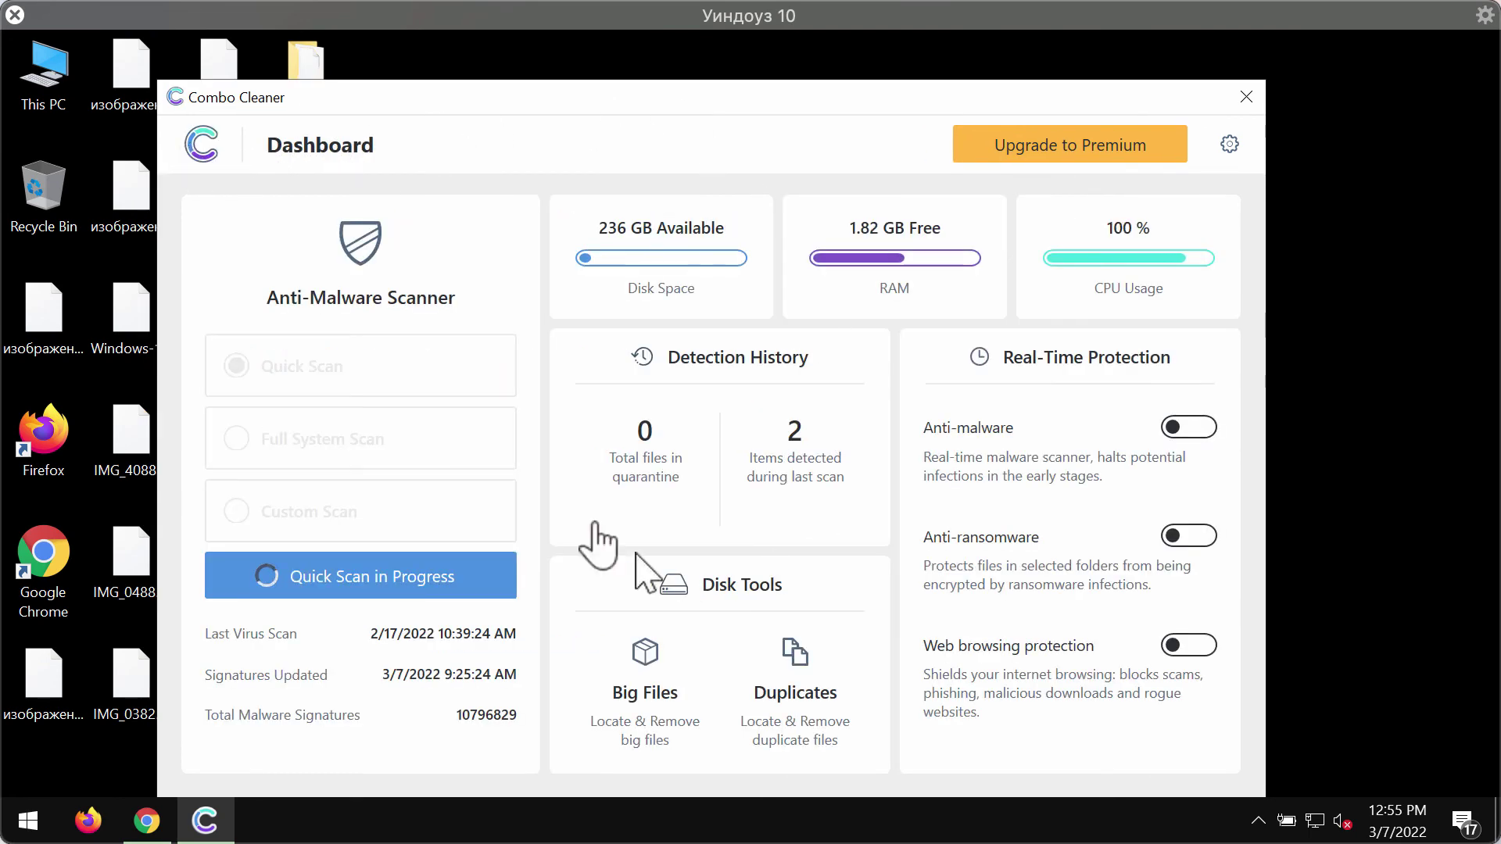
pyautogui.click(438, 575)
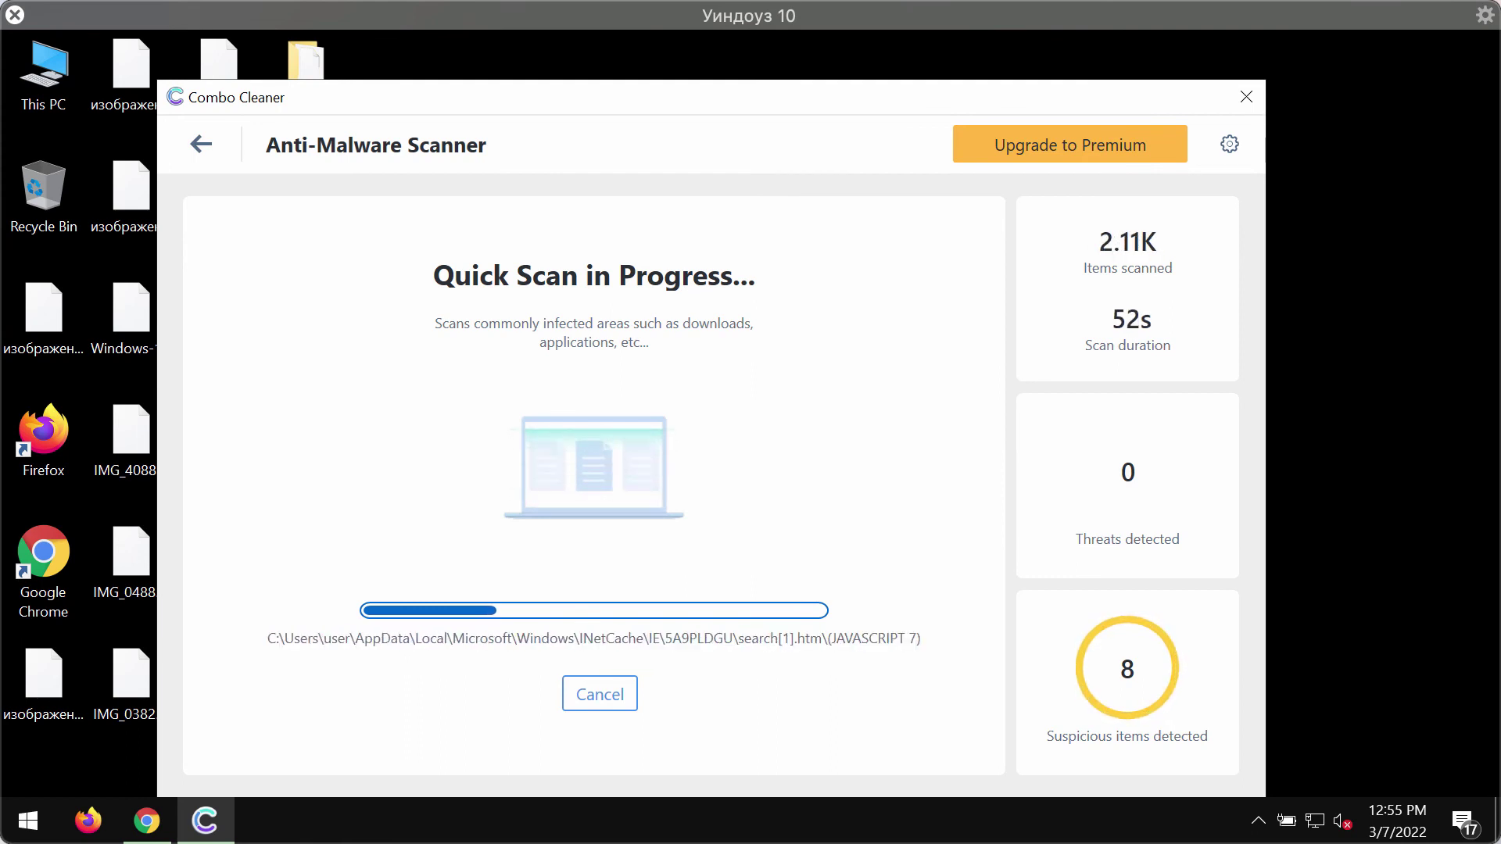
# - Decline cancelling the scan so it finishes listing 8 threats, then open Upgrade to Premium
pyautogui.click(600, 694)
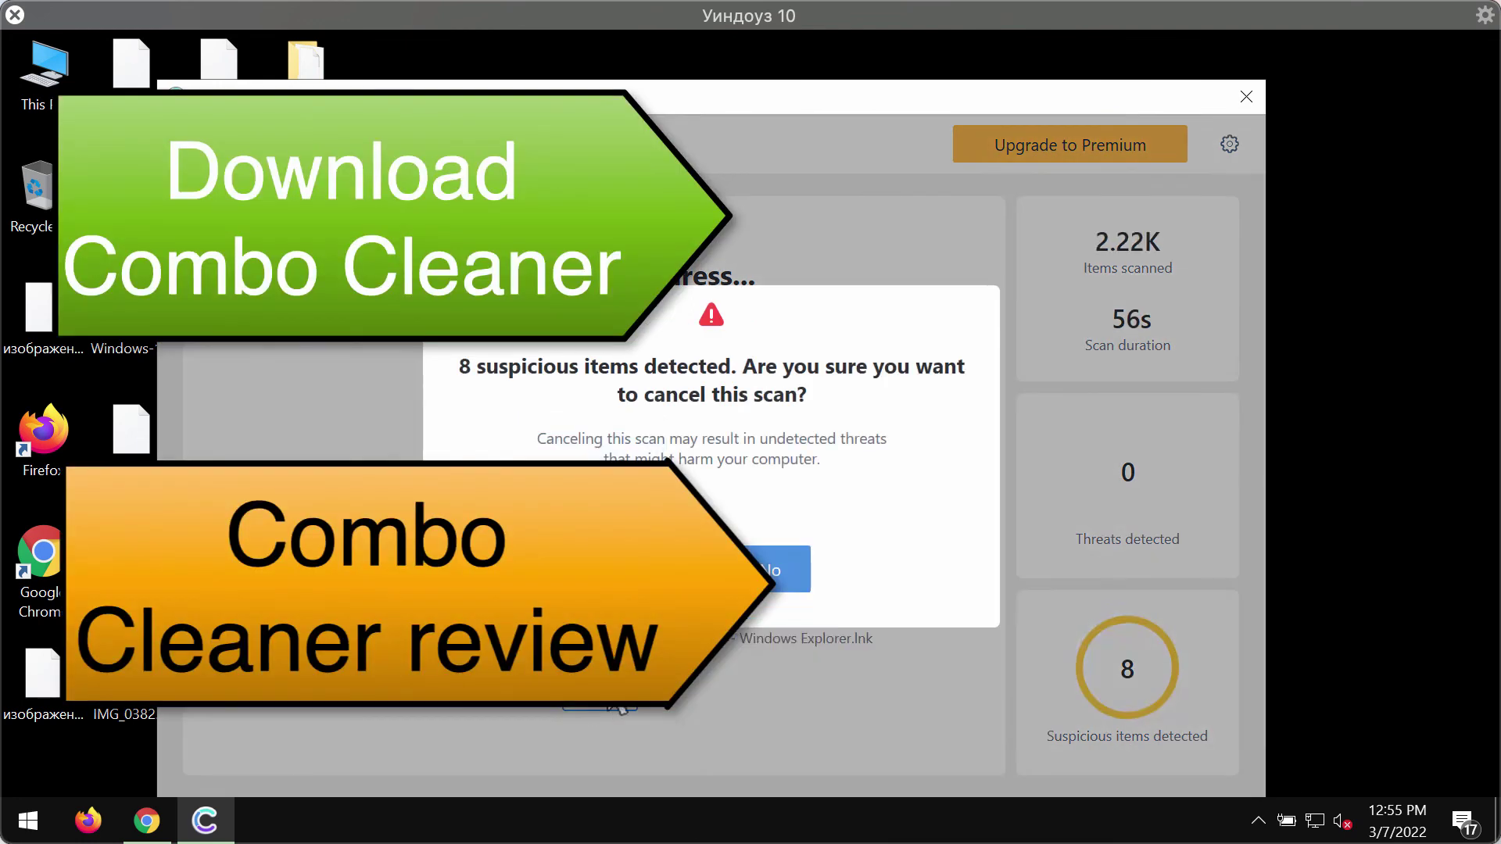
pyautogui.click(774, 569)
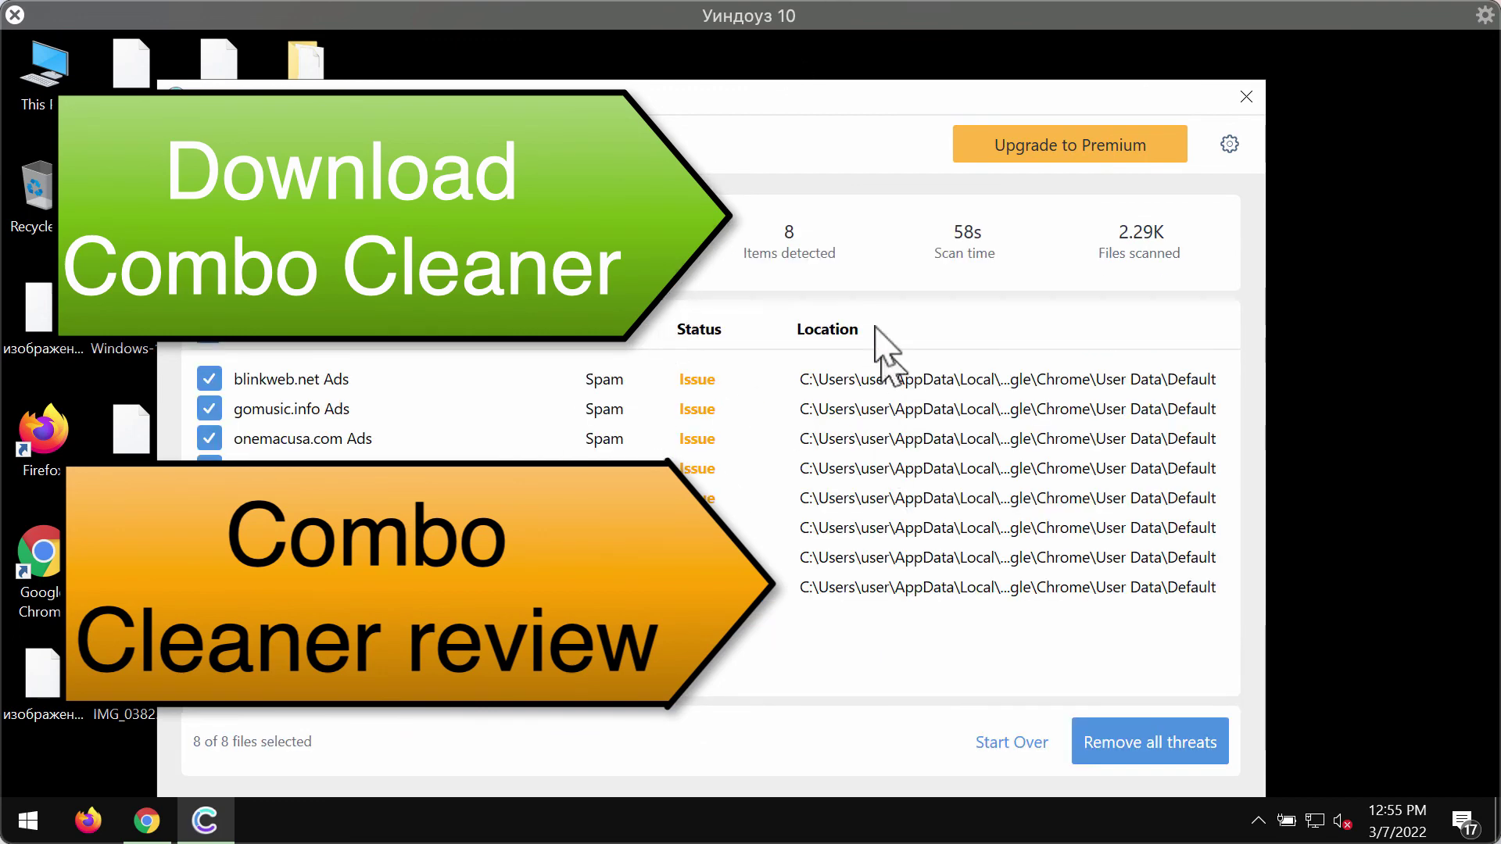
pyautogui.click(1083, 156)
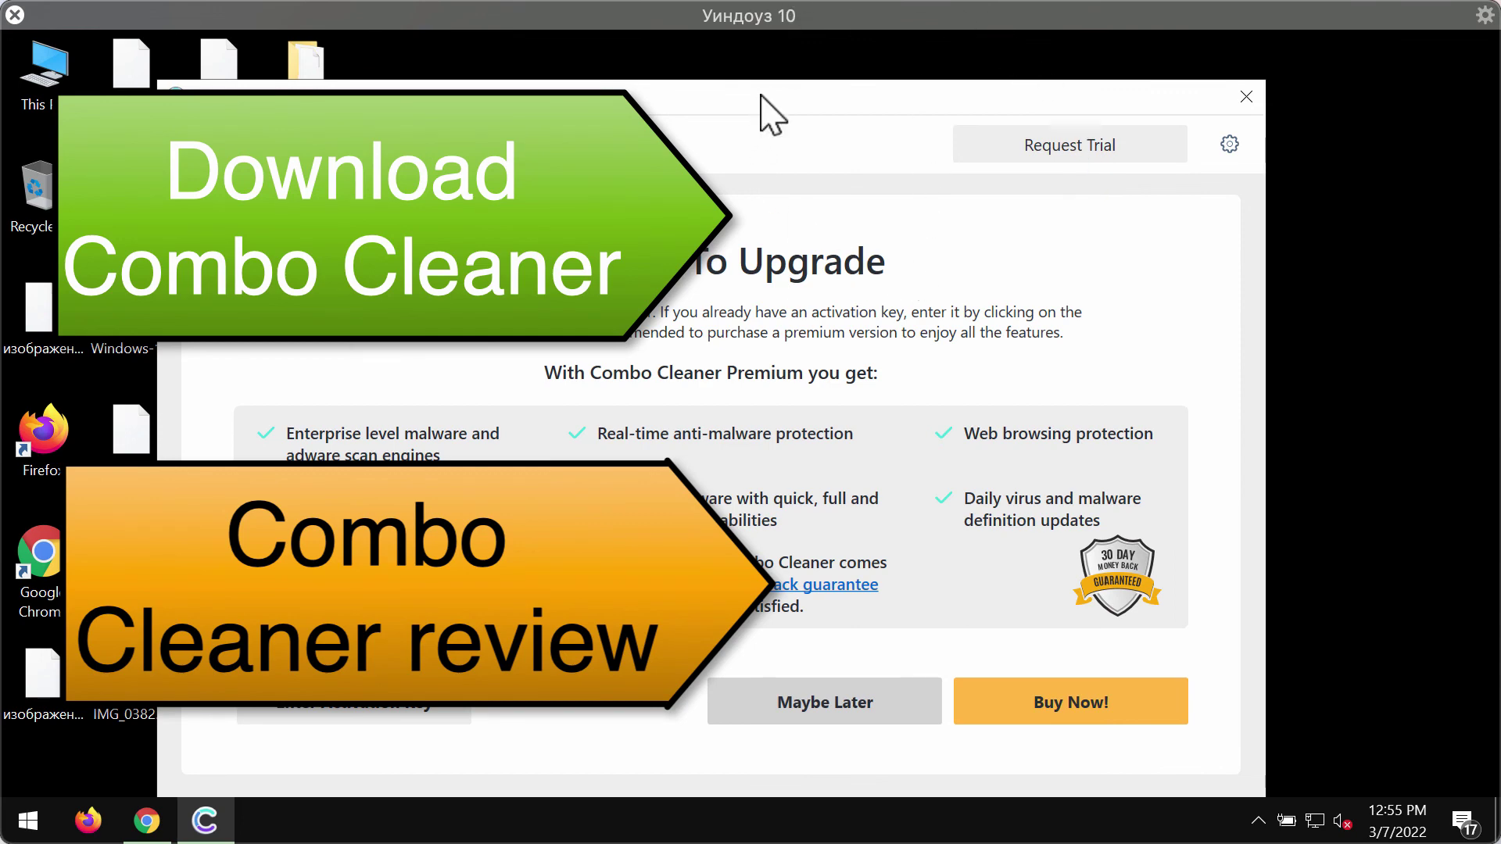
pyautogui.moveTo(763, 103); pyautogui.dragTo(766, 102)
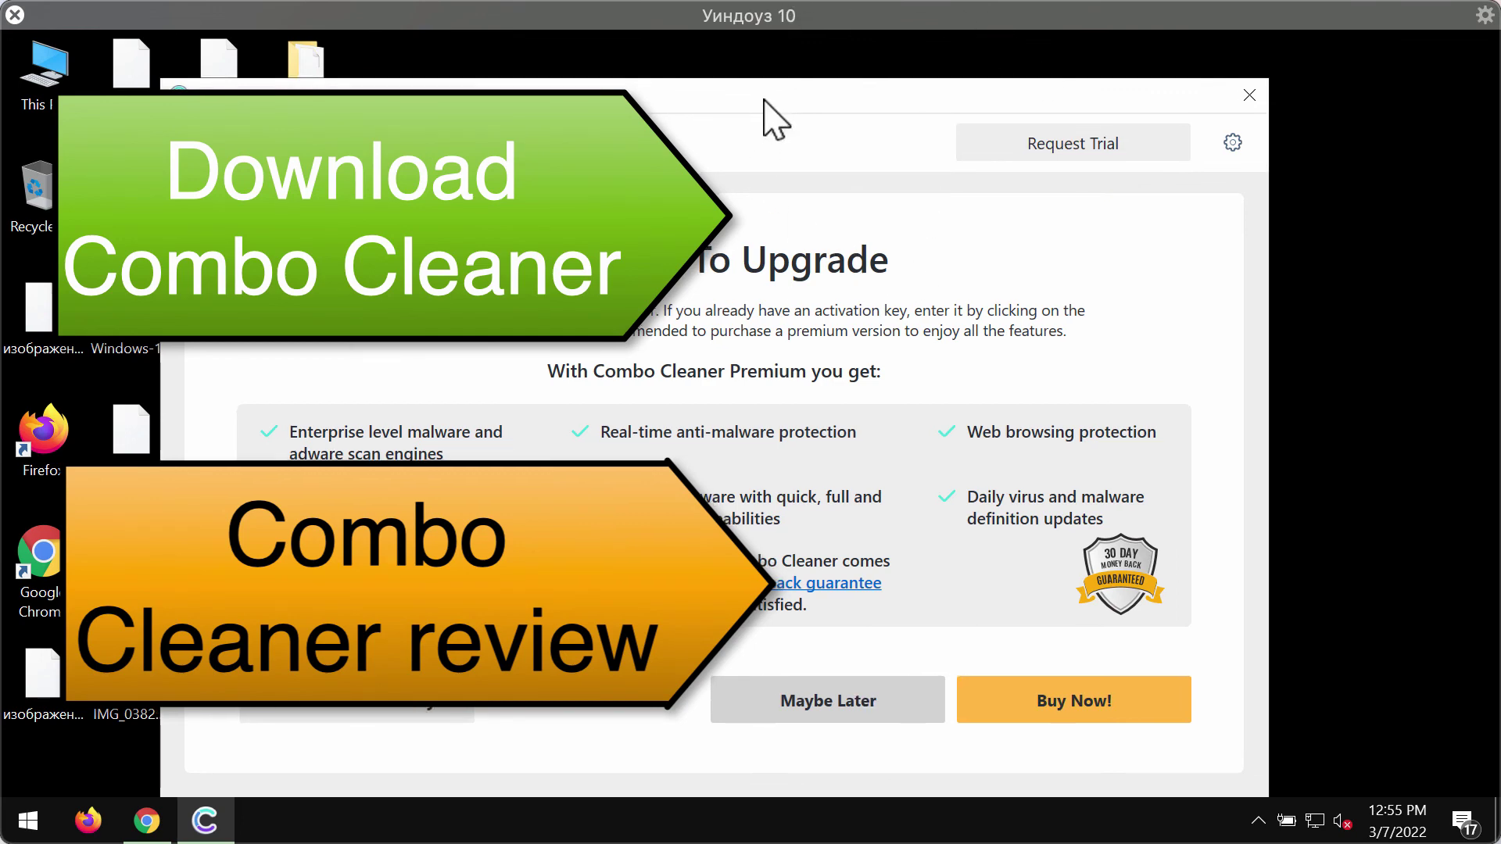